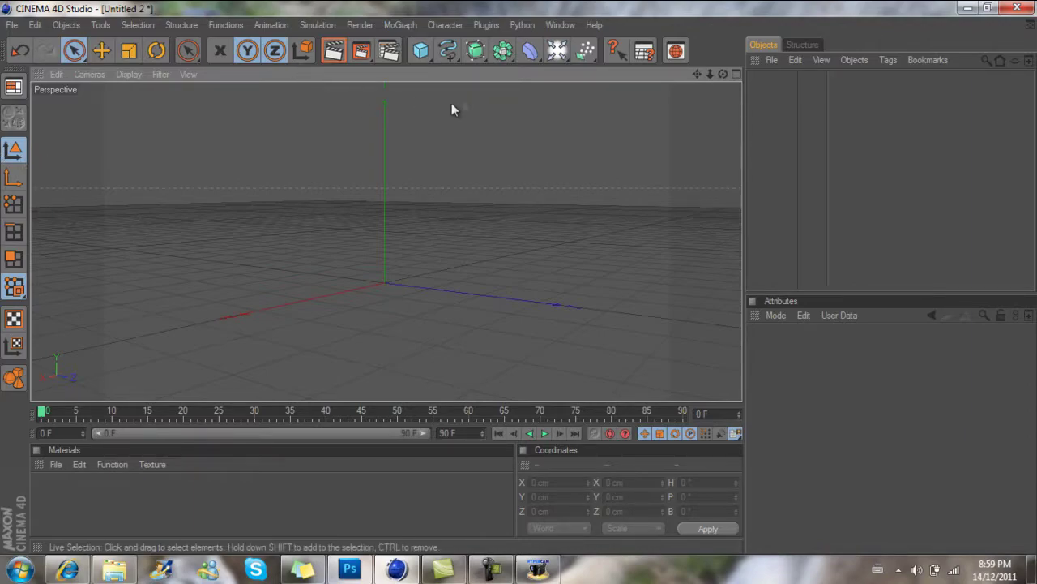
# Add a cube primitive to the scene and raise it along the Y axis to about 149 cm.
pyautogui.moveTo(723, 75); pyautogui.dragTo(519, 279)
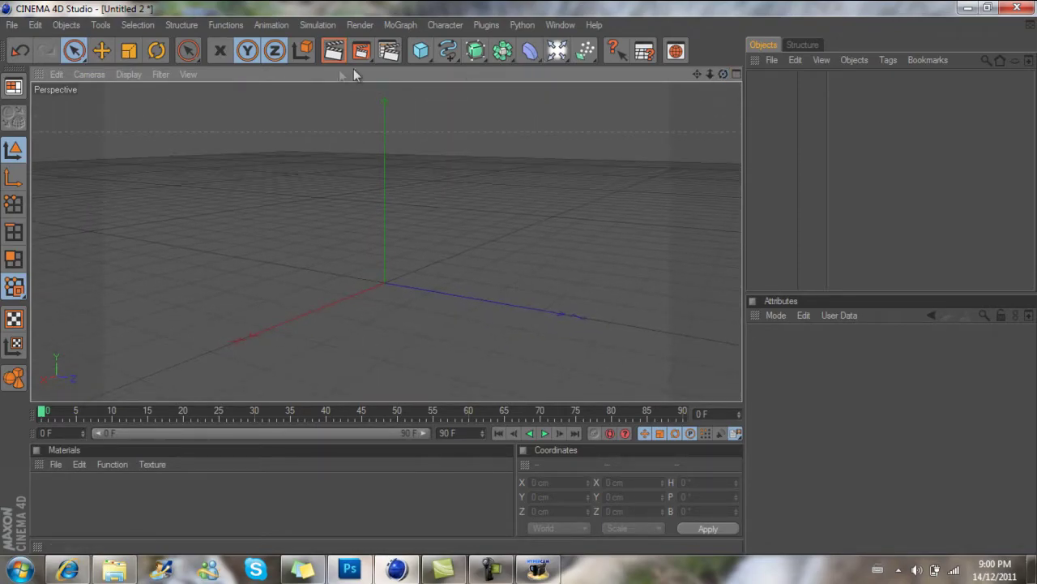
pyautogui.moveTo(420, 50); pyautogui.dragTo(444, 66)
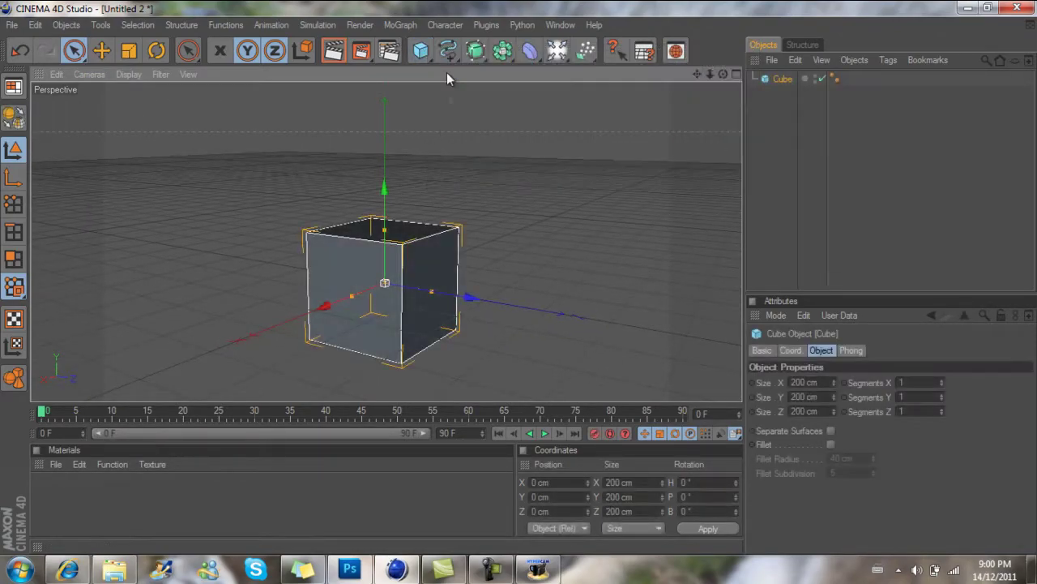
pyautogui.moveTo(389, 193); pyautogui.dragTo(519, 268)
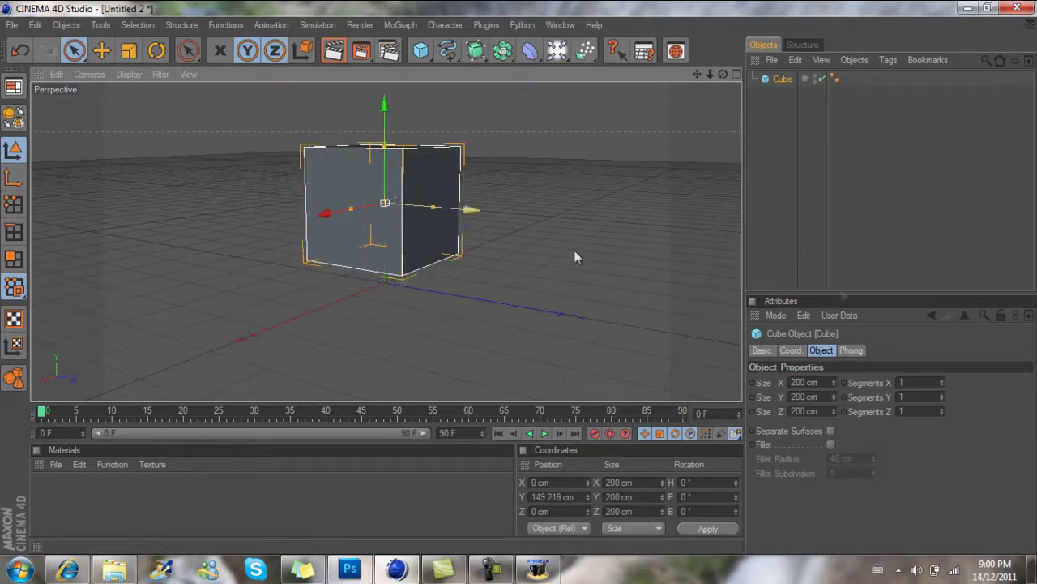
pyautogui.click(788, 159)
pyautogui.moveTo(720, 76); pyautogui.dragTo(526, 261)
pyautogui.click(761, 79)
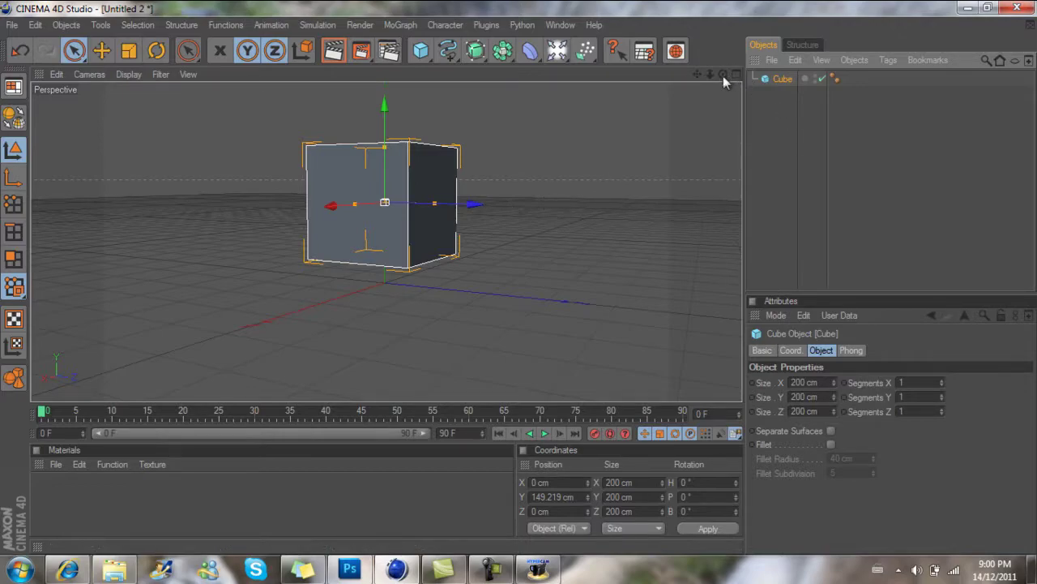
pyautogui.moveTo(723, 76); pyautogui.dragTo(520, 280)
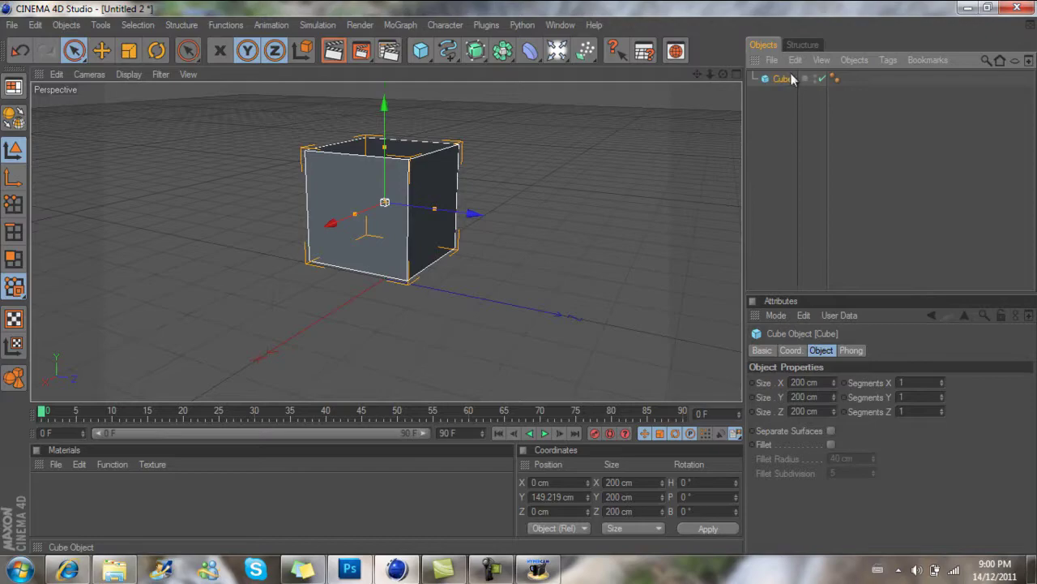
# Make the cube editable and select its side faces one at a time in polygon mode.
pyautogui.press('c')
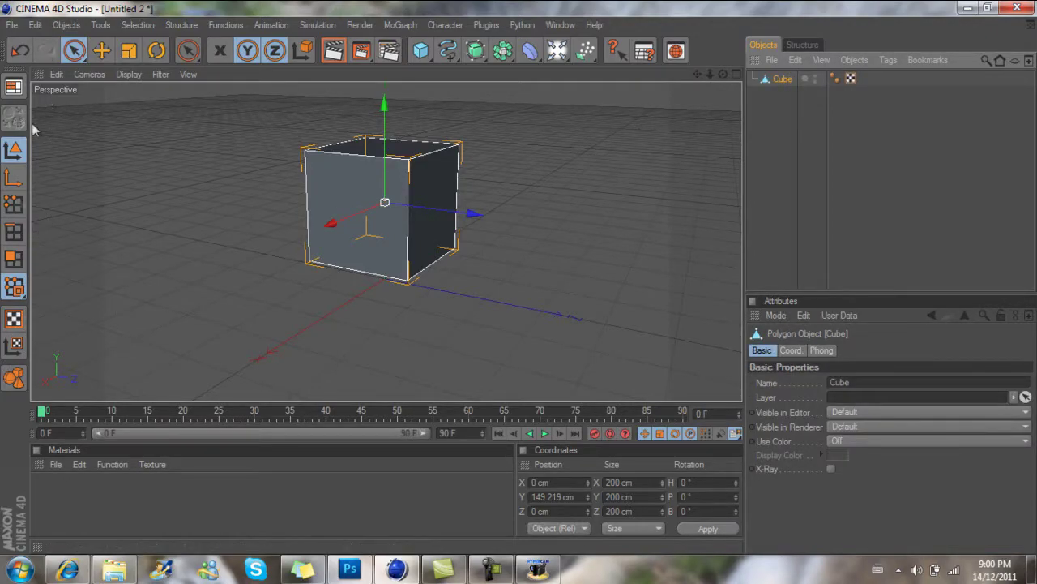
pyautogui.click(13, 261)
pyautogui.click(346, 215)
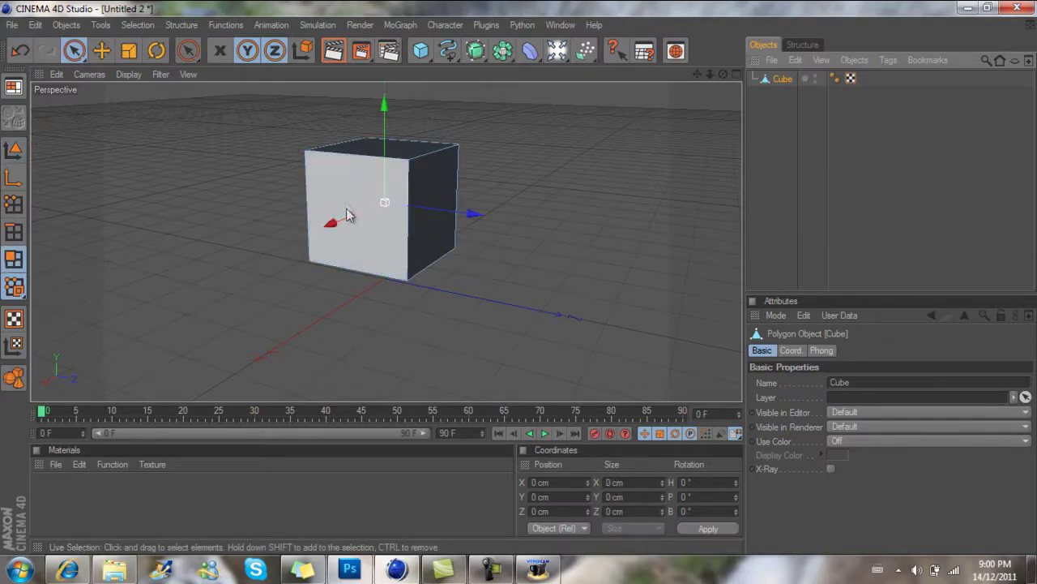
pyautogui.moveTo(722, 74); pyautogui.dragTo(521, 283)
pyautogui.click(397, 199)
pyautogui.click(446, 180)
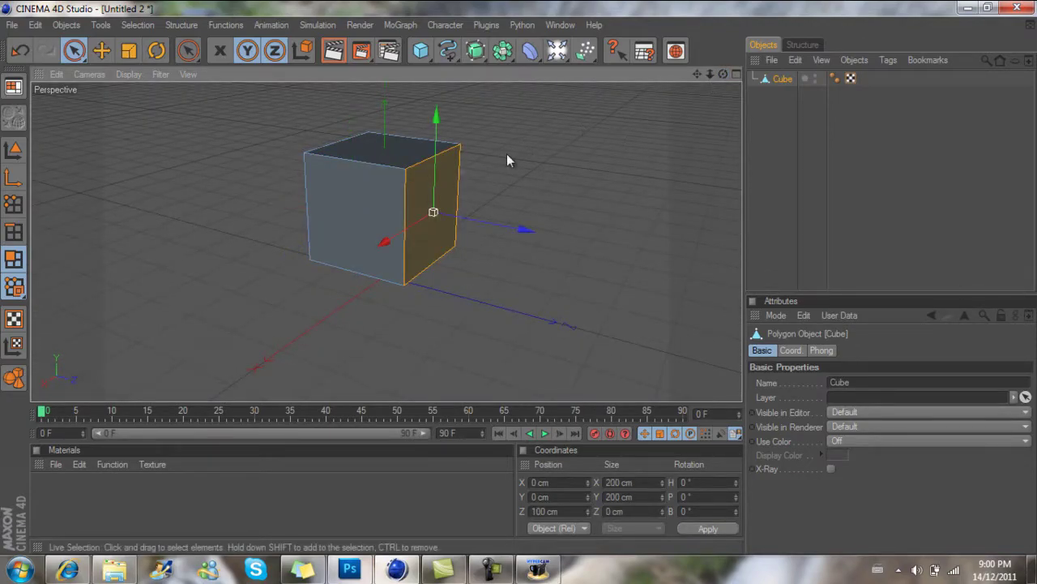
pyautogui.click(359, 214)
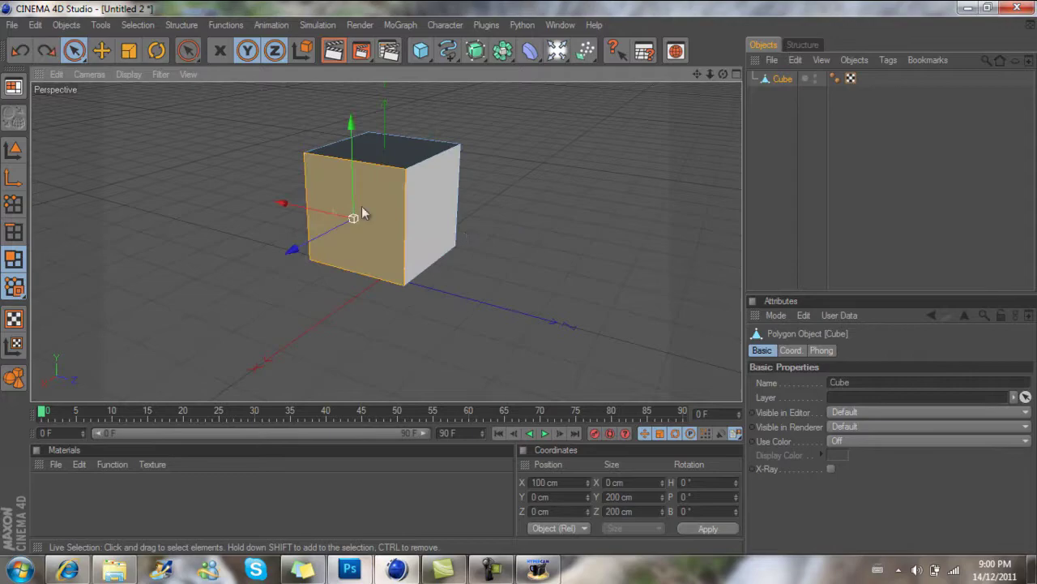
pyautogui.moveTo(724, 75); pyautogui.dragTo(515, 279)
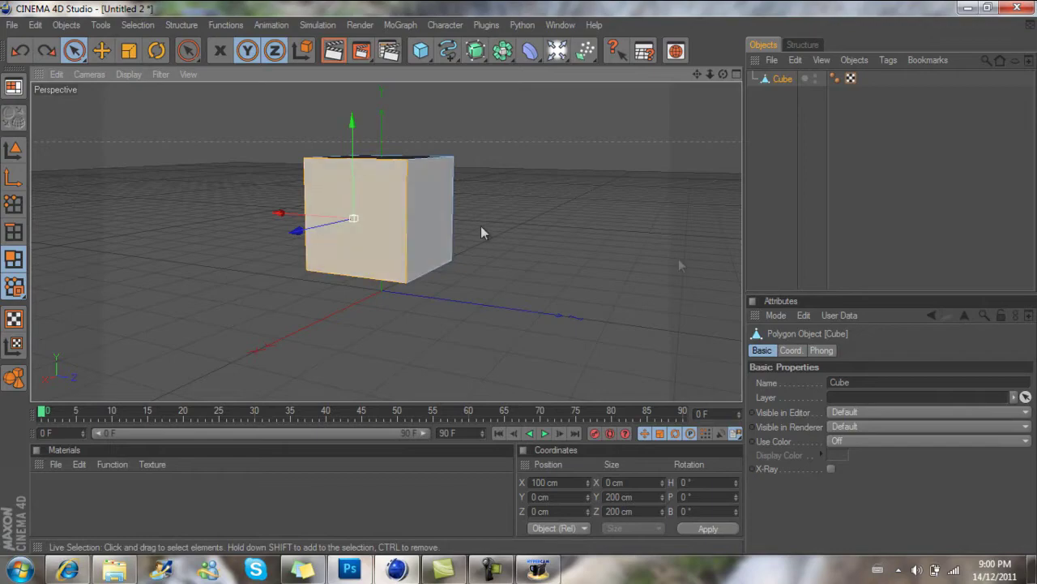
# Undo the cube's conversion to polygons and set its segments to 3 in X, Y and Z.
pyautogui.click(700, 259)
pyautogui.hotkey('ctrl', 'z')
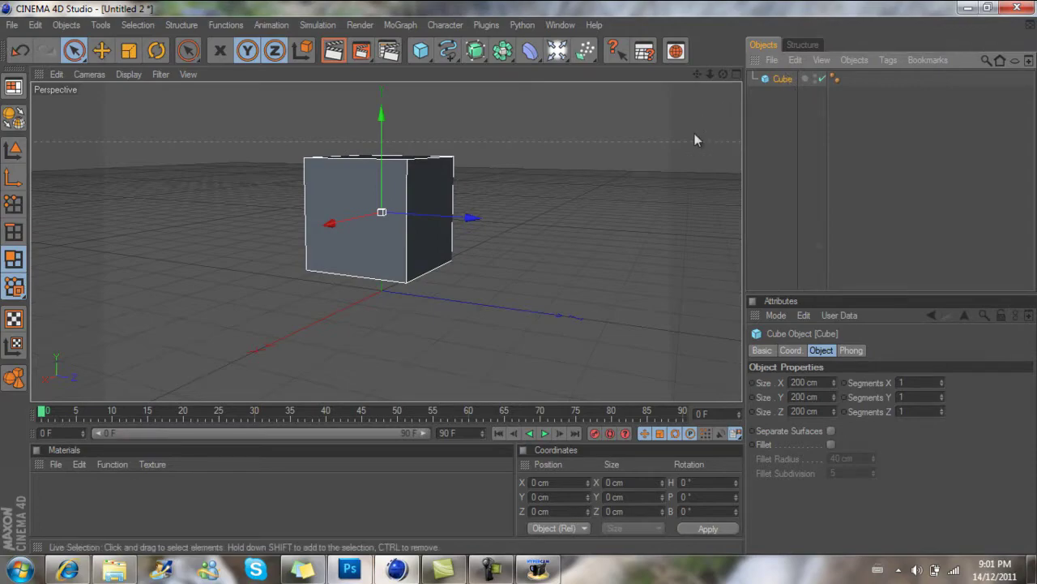
pyautogui.click(823, 355)
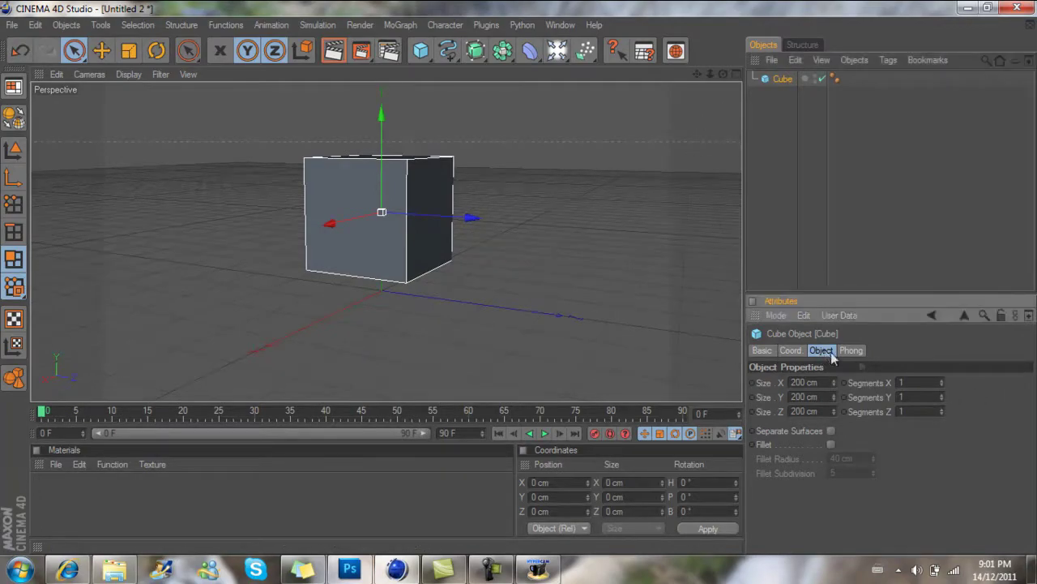
pyautogui.moveTo(942, 379); pyautogui.dragTo(943, 378)
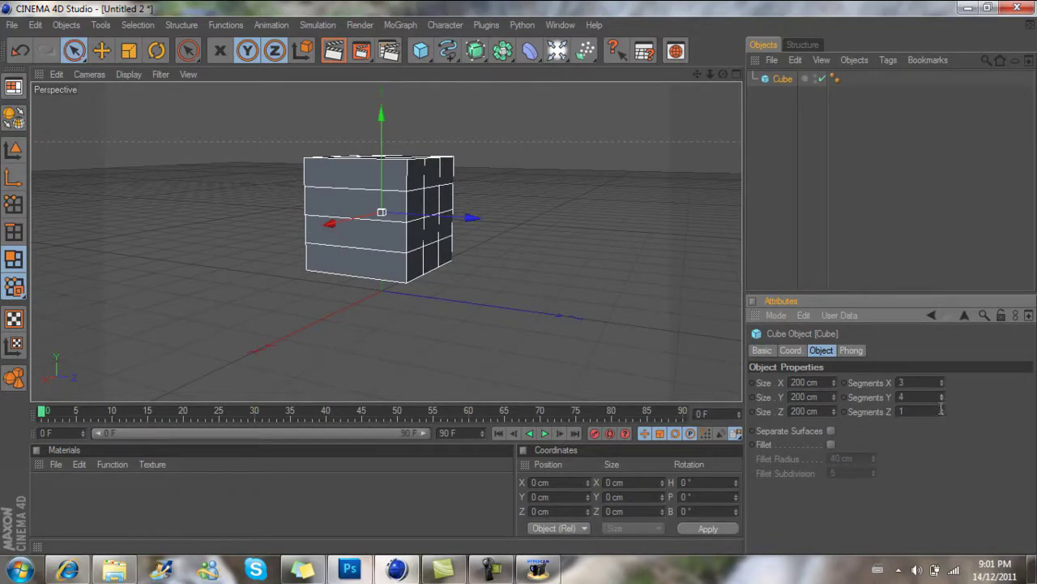
pyautogui.write('3')
pyautogui.press('Tab')
pyautogui.write('3')
pyautogui.click(903, 231)
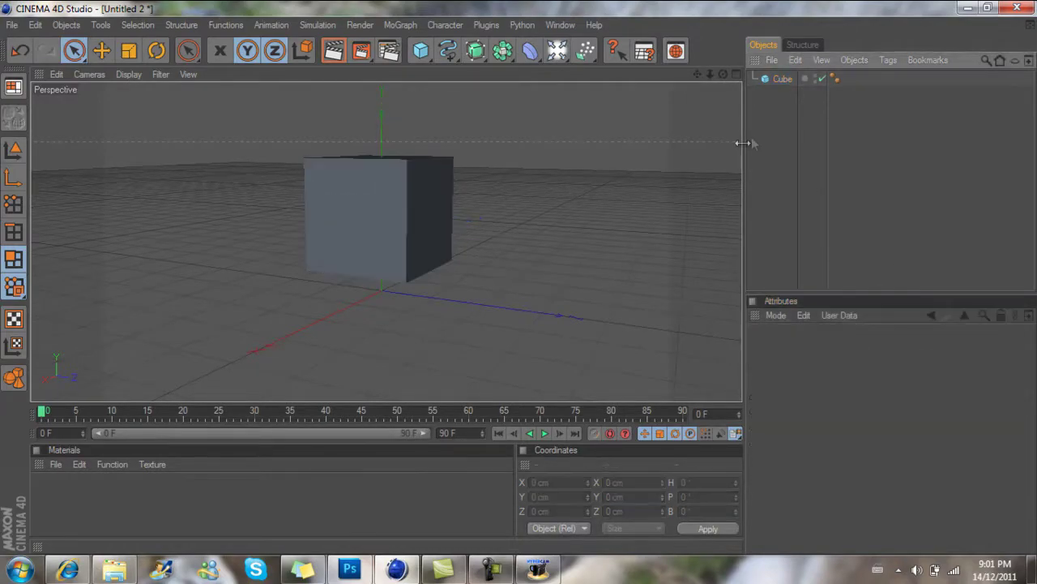
pyautogui.click(777, 78)
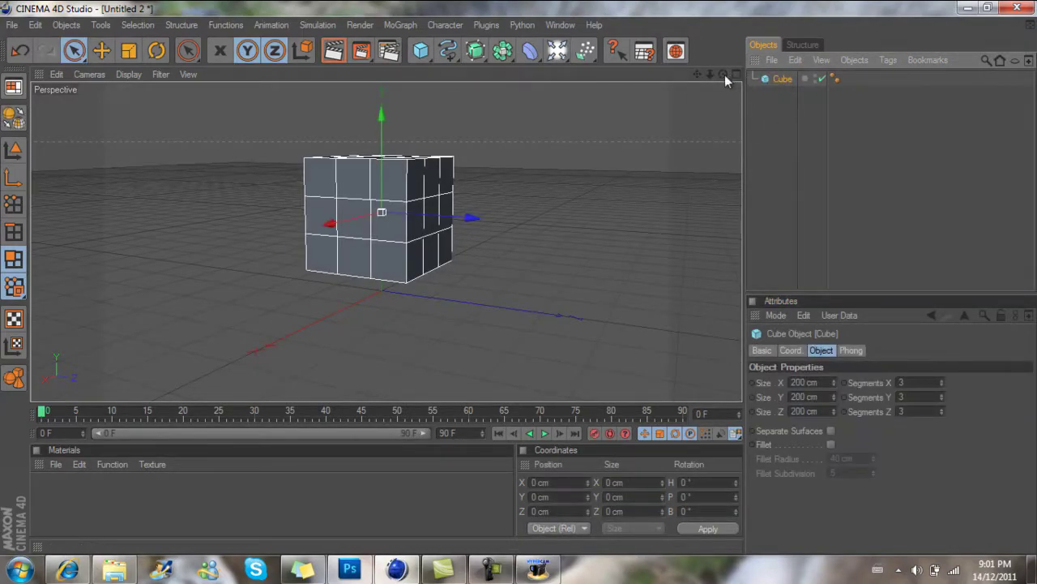
# Make the segmented cube editable and select the centre polygon of one side with Live Selection.
pyautogui.moveTo(723, 74); pyautogui.dragTo(524, 285)
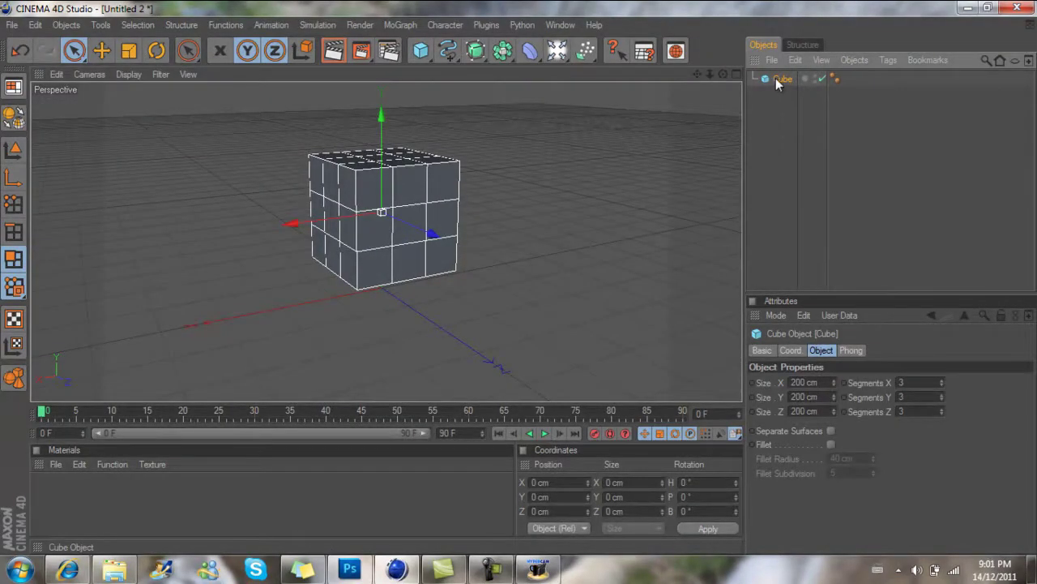
pyautogui.press('c')
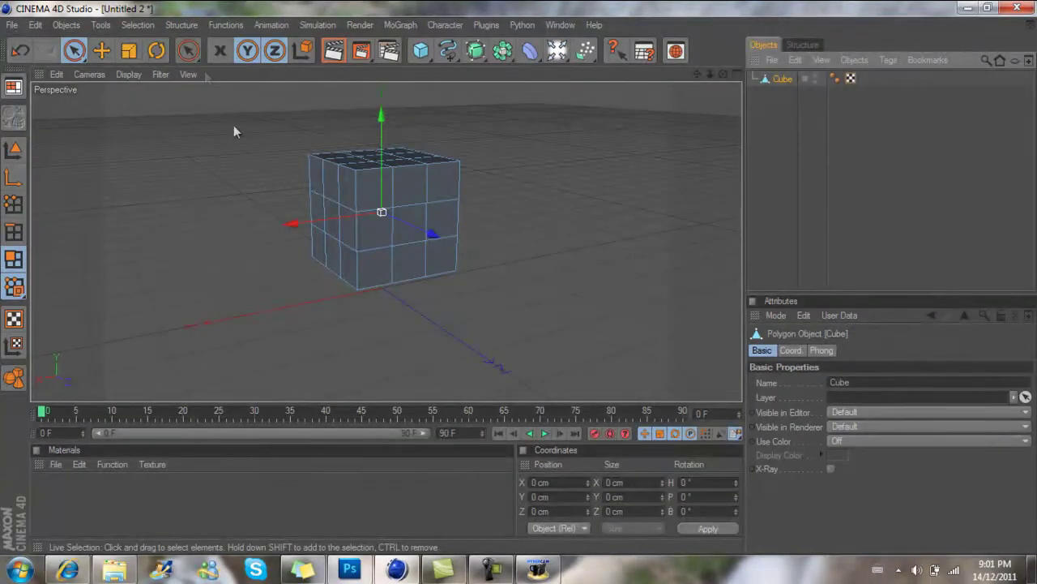
pyautogui.click(142, 25)
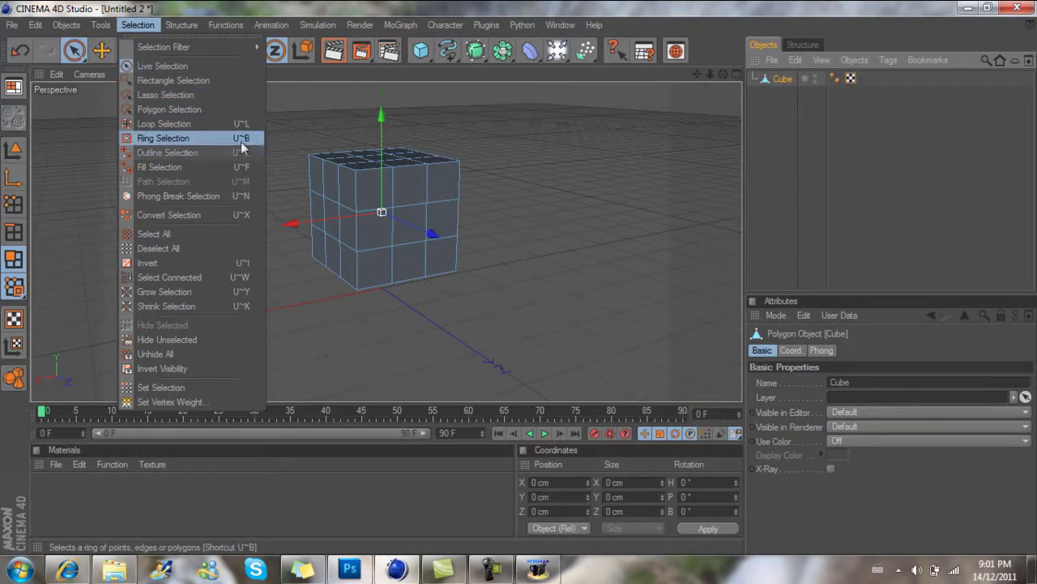
pyautogui.click(180, 68)
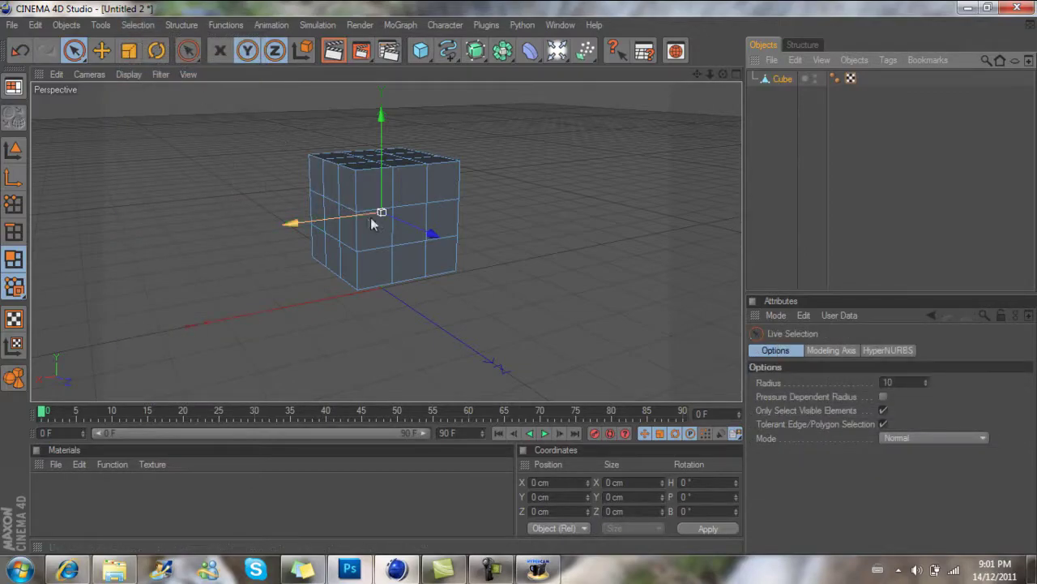
pyautogui.click(406, 231)
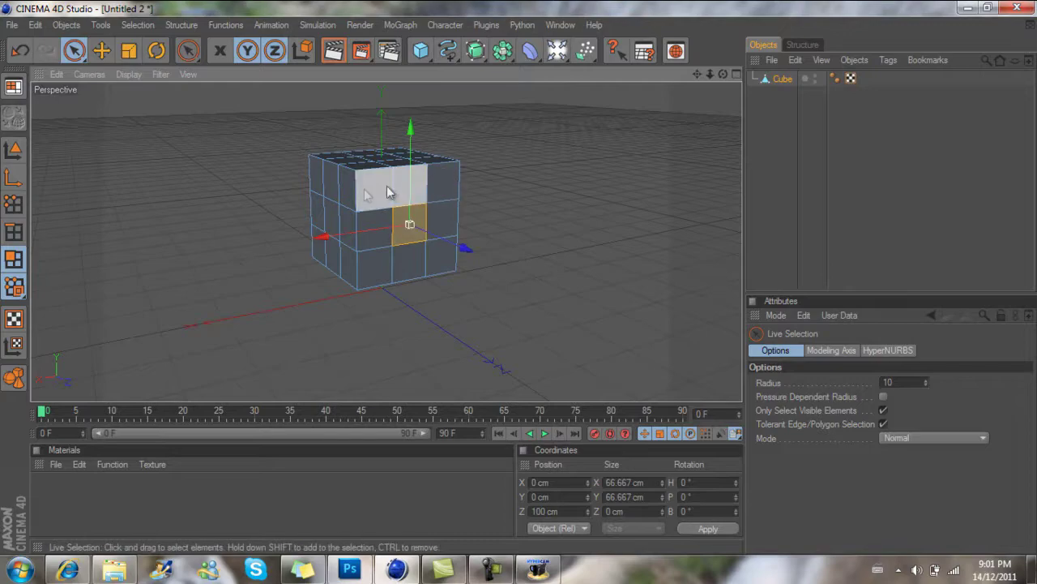
pyautogui.keyDown('shift'); pyautogui.moveTo(386, 185); pyautogui.dragTo(358, 191); pyautogui.keyUp('shift')
pyautogui.keyDown('shift'); pyautogui.click(376, 265); pyautogui.keyUp('shift')
pyautogui.hotkey('ctrl', 'z')
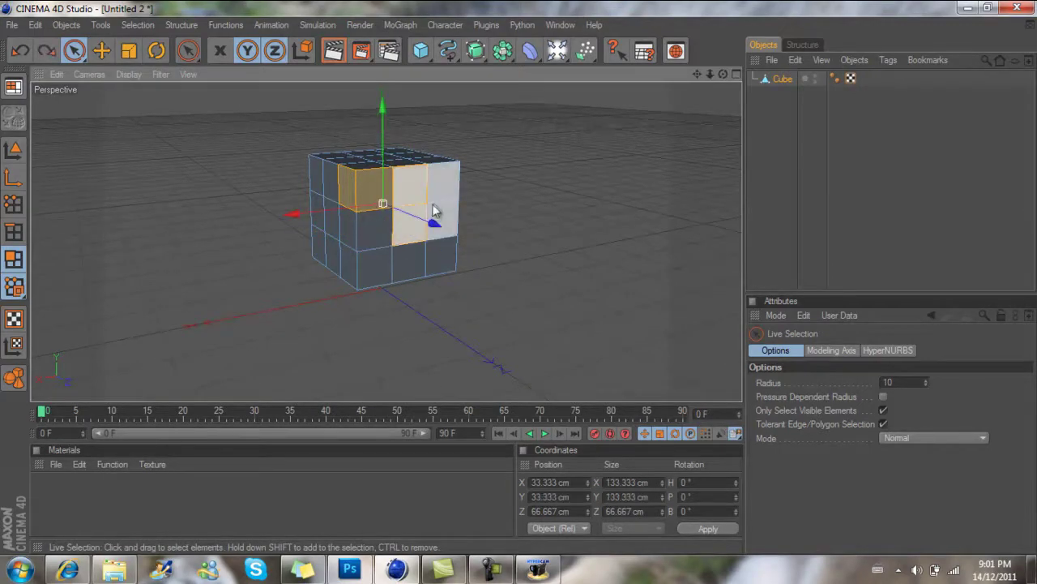
pyautogui.hotkey('ctrl', 'z')
pyautogui.hotkey('ctrl', 'z')
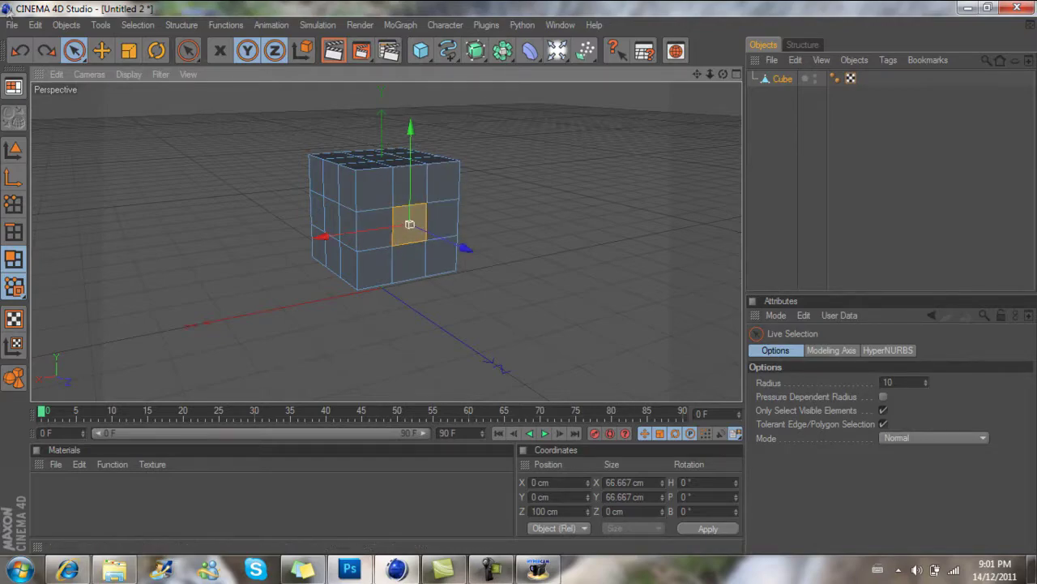
# Select the cube's middle horizontal band of polygons with Ring Selection.
pyautogui.click(138, 24)
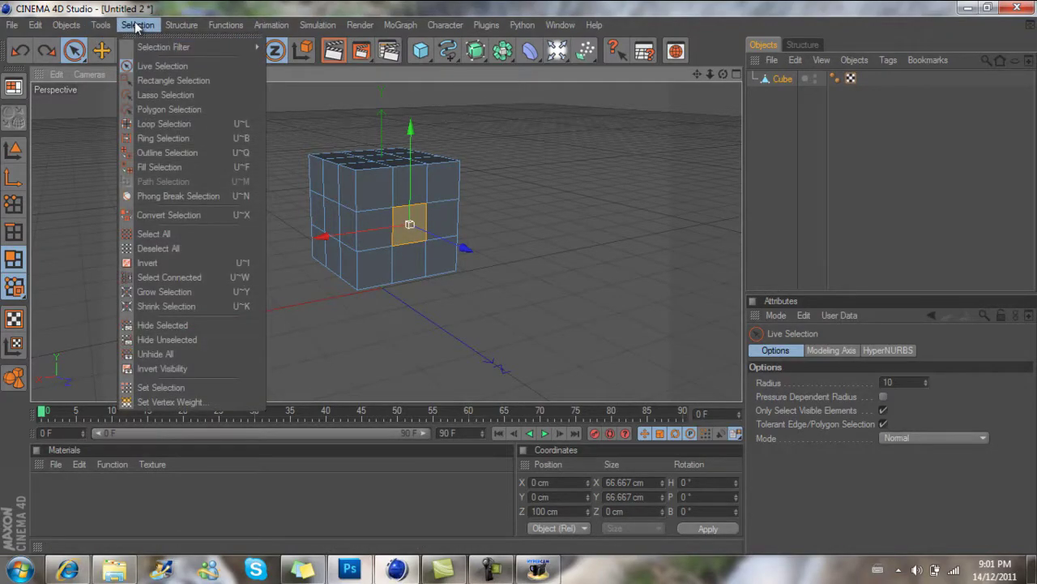
pyautogui.click(148, 138)
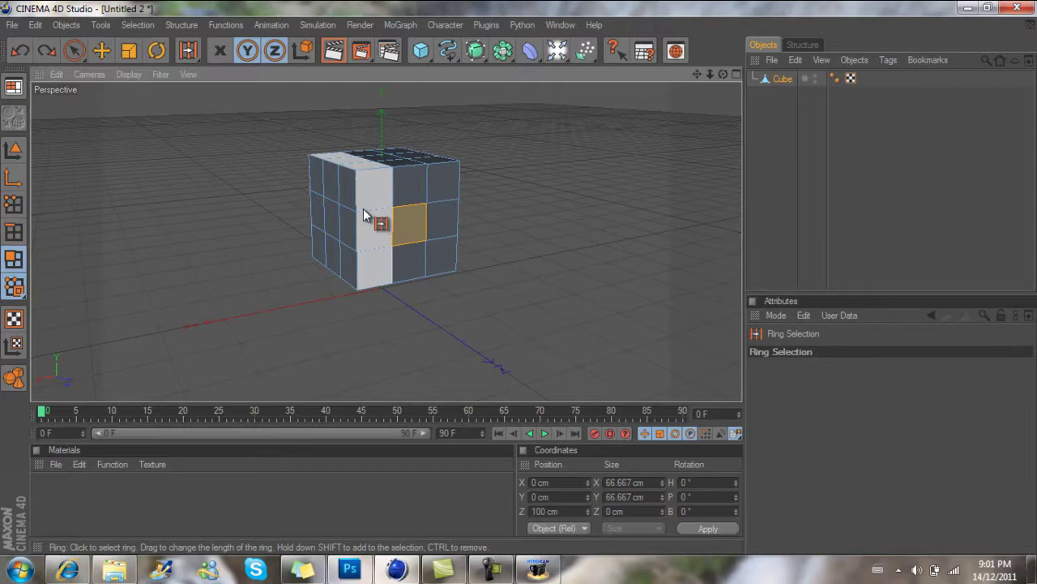
pyautogui.keyDown('shift'); pyautogui.click(364, 215); pyautogui.keyUp('shift')
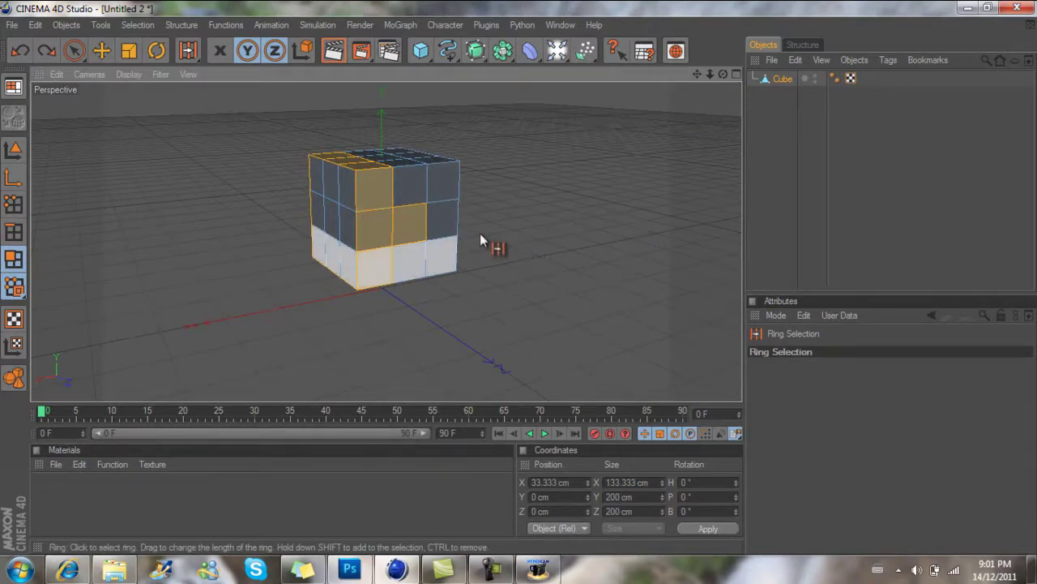
pyautogui.click(393, 223)
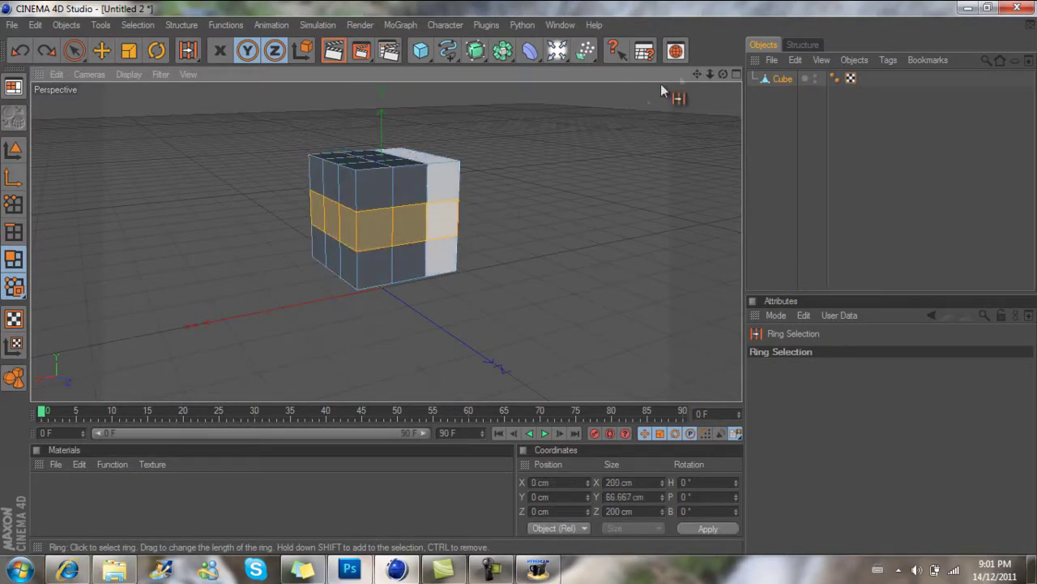
# Select the cube's middle vertical band of polygons, running over its top, with Ring Selection.
pyautogui.moveTo(723, 73); pyautogui.dragTo(523, 292)
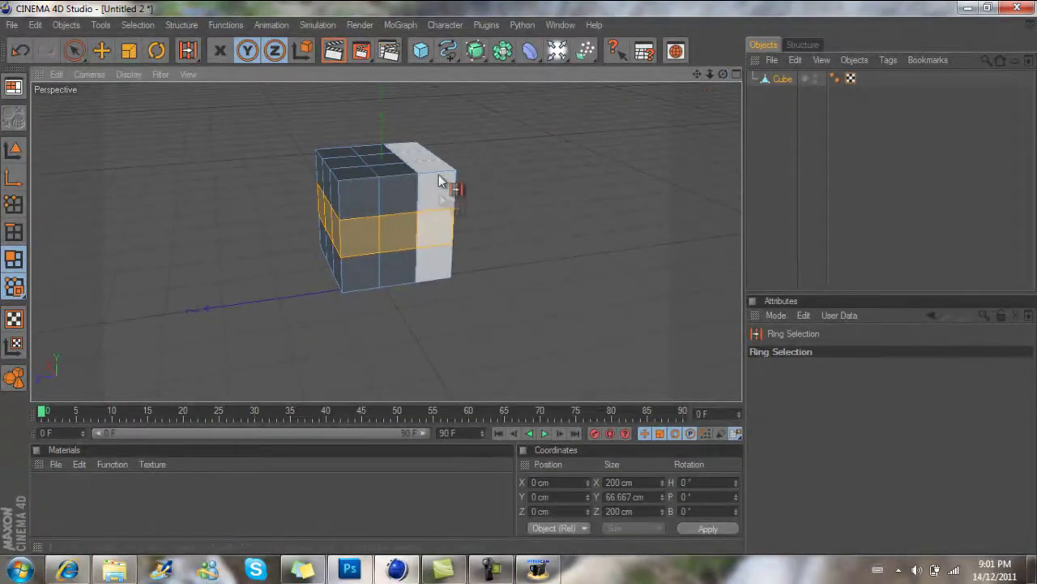
pyautogui.click(380, 200)
pyautogui.hotkey('ctrl', 'z')
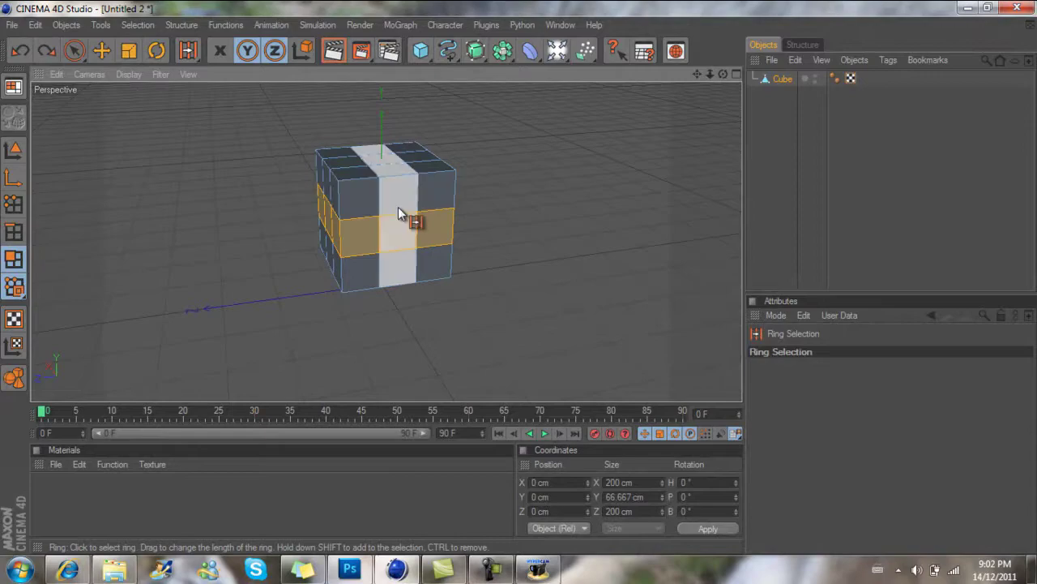
pyautogui.click(397, 207)
pyautogui.keyDown('alt'); pyautogui.moveTo(525, 352); pyautogui.dragTo(523, 283); pyautogui.keyUp('alt')
pyautogui.click(769, 89)
pyautogui.click(766, 81)
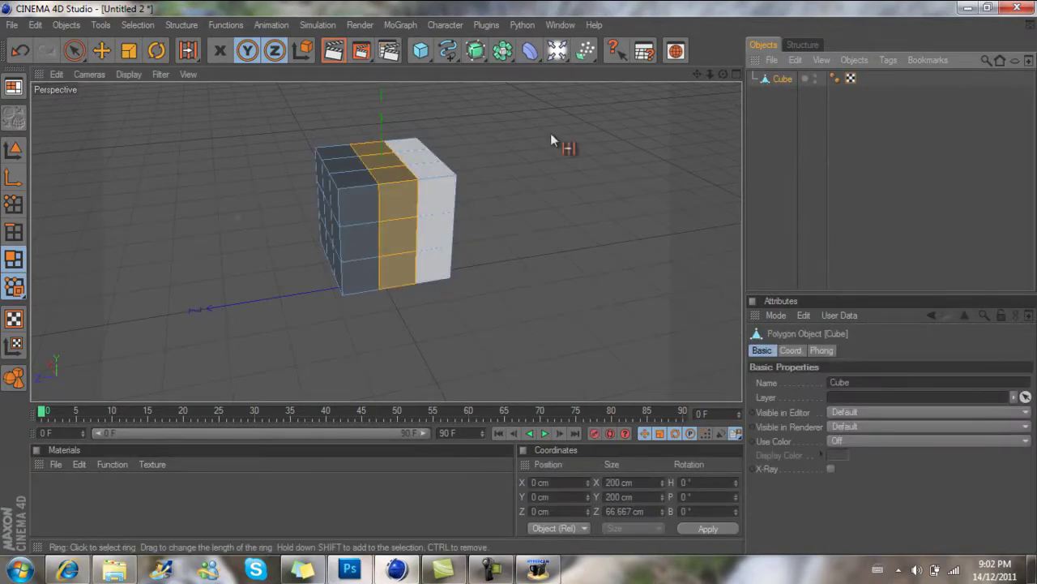
# Select all nine polygons on one side of the cube with Live Selection.
pyautogui.click(133, 25)
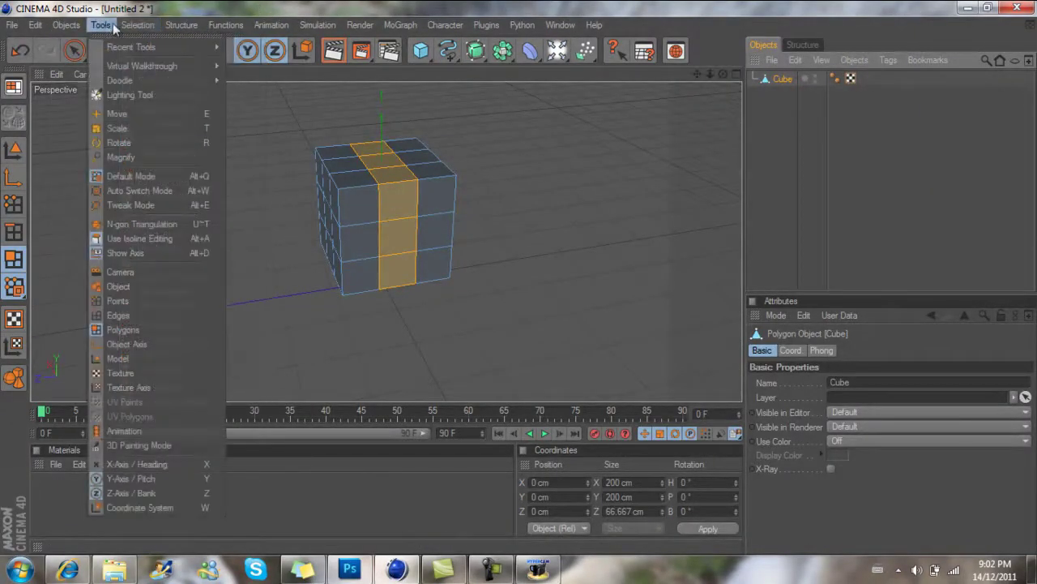
pyautogui.click(142, 65)
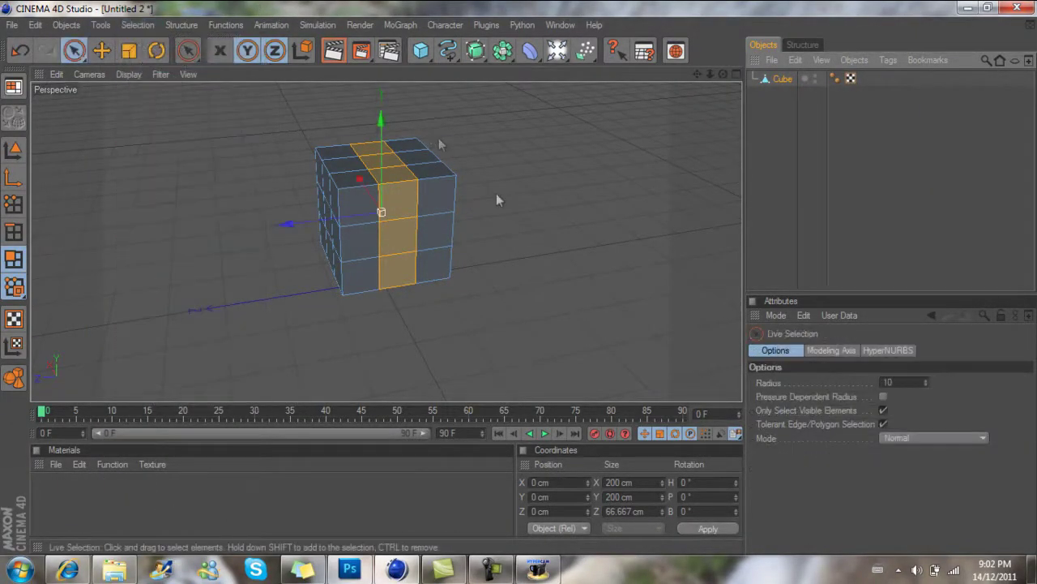
pyautogui.click(412, 243)
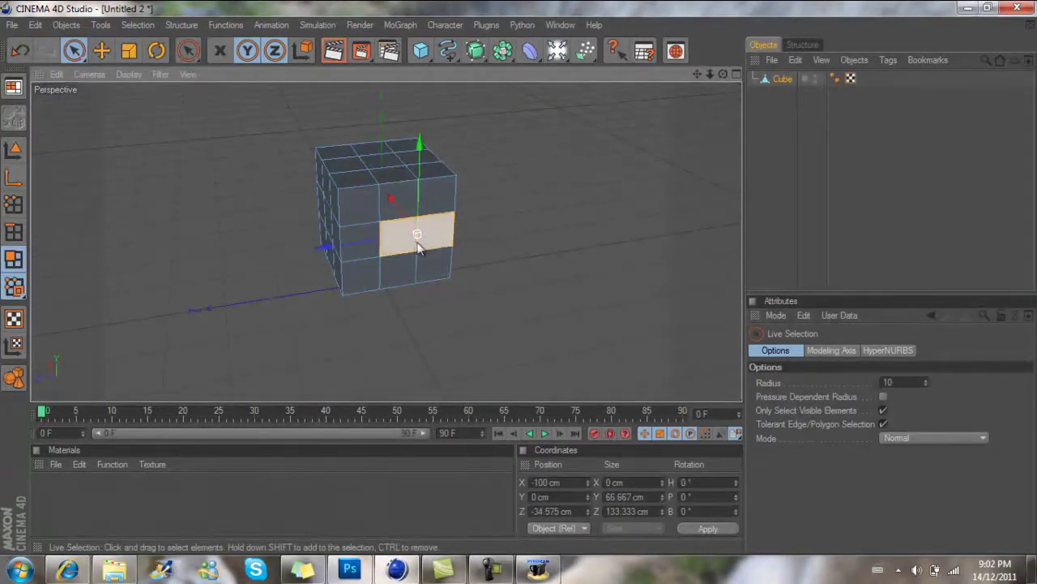
pyautogui.click(359, 206)
pyautogui.moveTo(419, 198)
pyautogui.keyDown('shift'); pyautogui.mouseDown()
pyautogui.moveTo(432, 252)
pyautogui.moveTo(386, 266)
pyautogui.moveTo(401, 257)
pyautogui.mouseUp(); pyautogui.keyUp('shift')
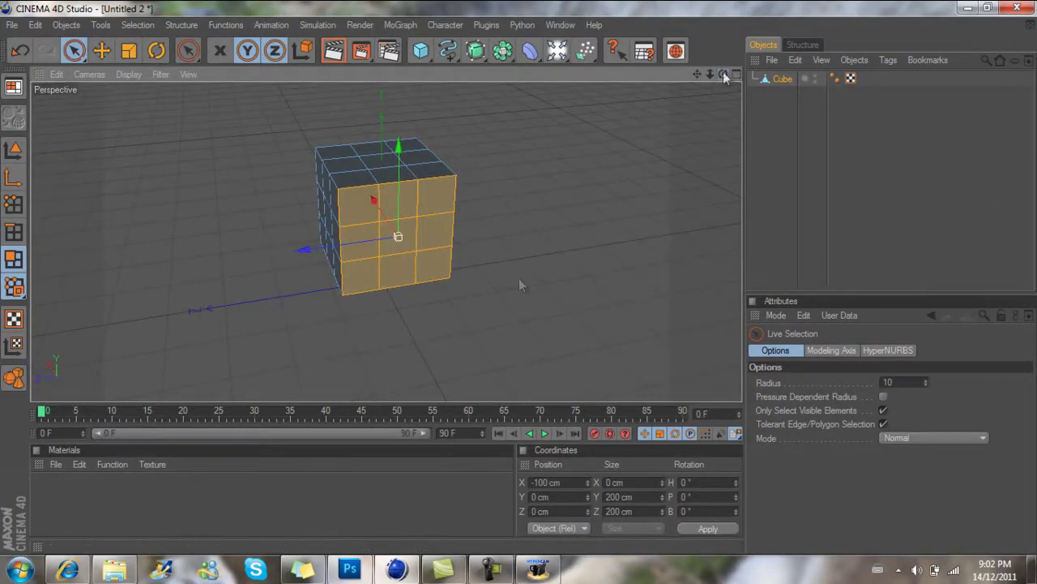
# Try extruding the nine selected side polygons inward by about 41 cm.
pyautogui.moveTo(723, 73); pyautogui.dragTo(518, 278)
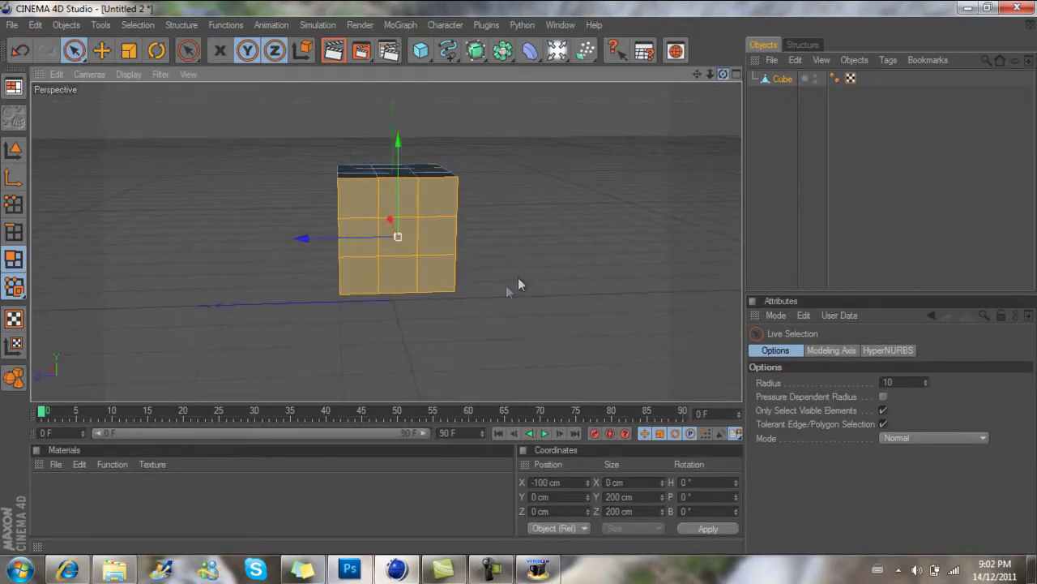
pyautogui.click(181, 25)
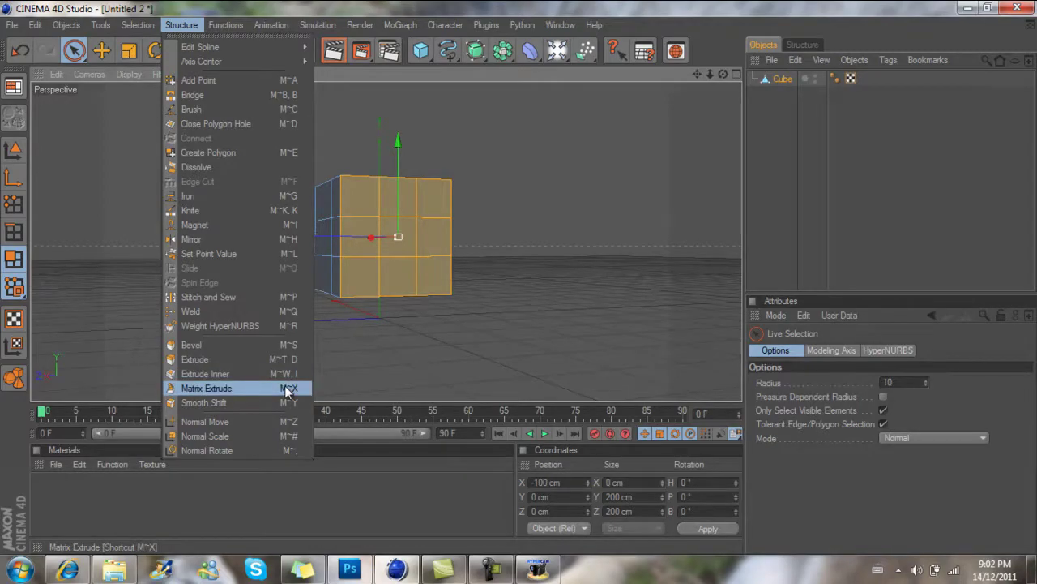
pyautogui.click(273, 359)
pyautogui.moveTo(519, 279)
pyautogui.keyDown('alt'); pyautogui.mouseDown()
pyautogui.moveTo(503, 273)
pyautogui.moveTo(505, 283)
pyautogui.moveTo(532, 276)
pyautogui.moveTo(487, 281)
pyautogui.moveTo(526, 285)
pyautogui.moveTo(520, 276)
pyautogui.mouseUp(); pyautogui.keyUp('alt')
pyautogui.moveTo(432, 260); pyautogui.dragTo(512, 279)
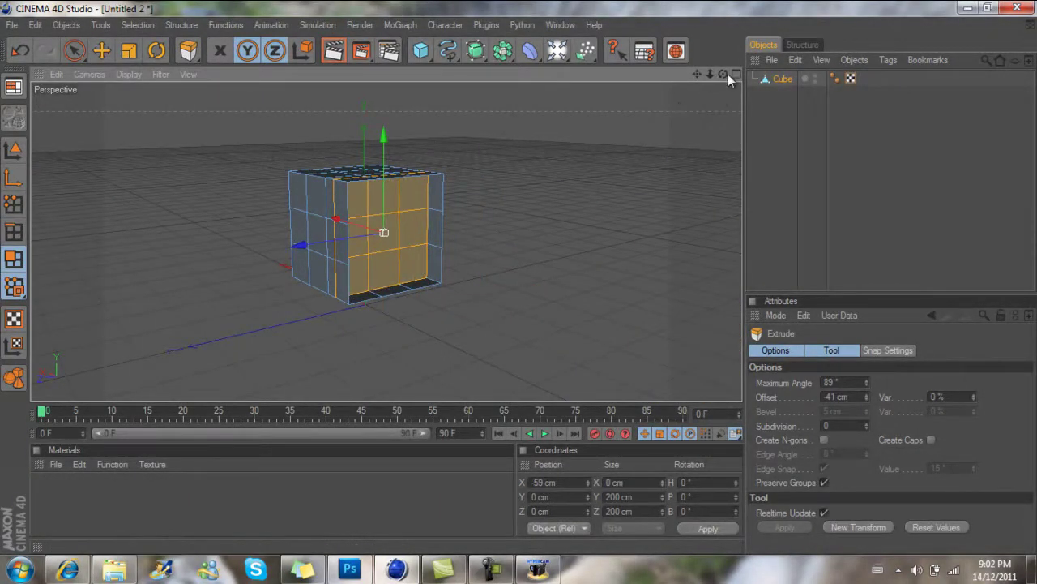
pyautogui.moveTo(724, 74); pyautogui.dragTo(514, 278)
# Inset the nine selected side polygons by about 15 cm with Extrude Inner.
pyautogui.click(182, 26)
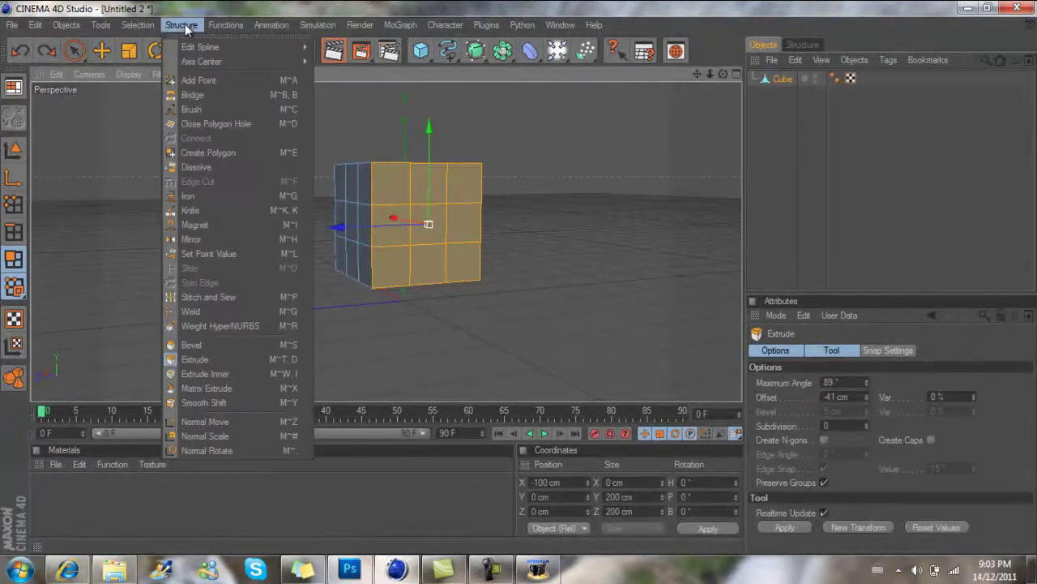
pyautogui.click(230, 374)
pyautogui.moveTo(398, 258); pyautogui.dragTo(520, 277)
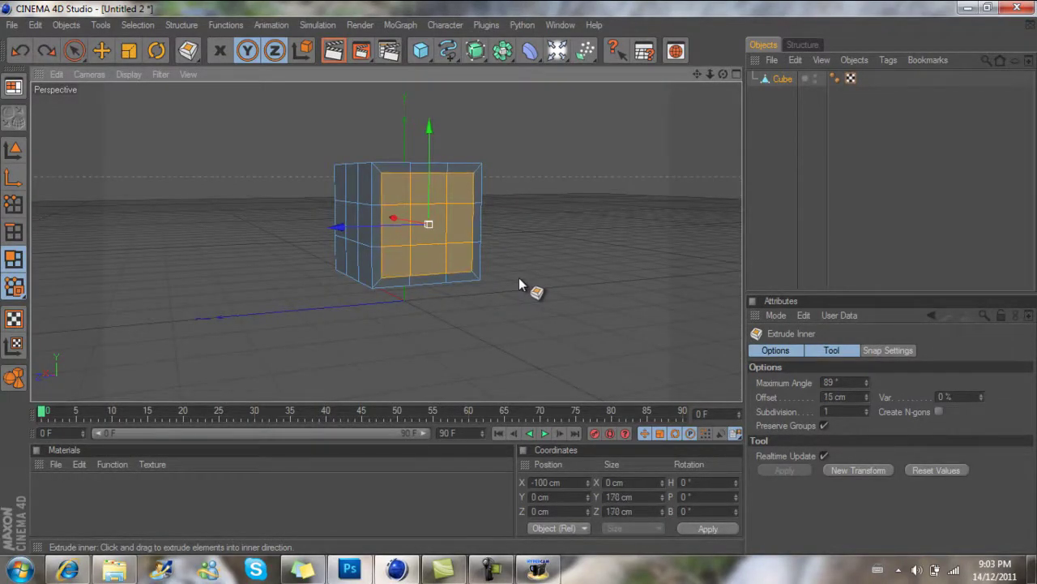
pyautogui.moveTo(520, 278); pyautogui.dragTo(518, 279)
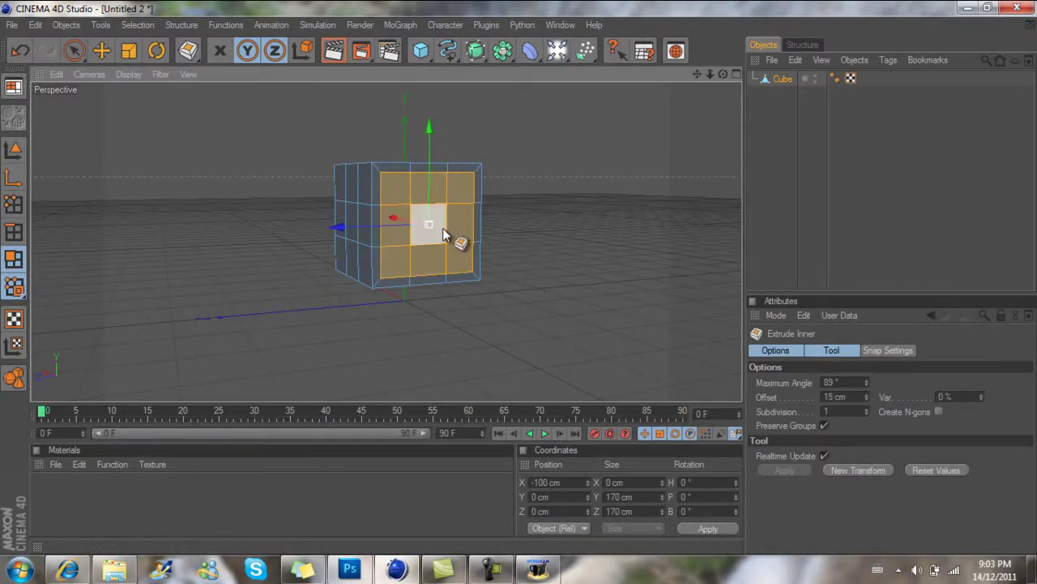
# Extrude the inset polygons about 38 cm into the cube to form a recess.
pyautogui.click(181, 24)
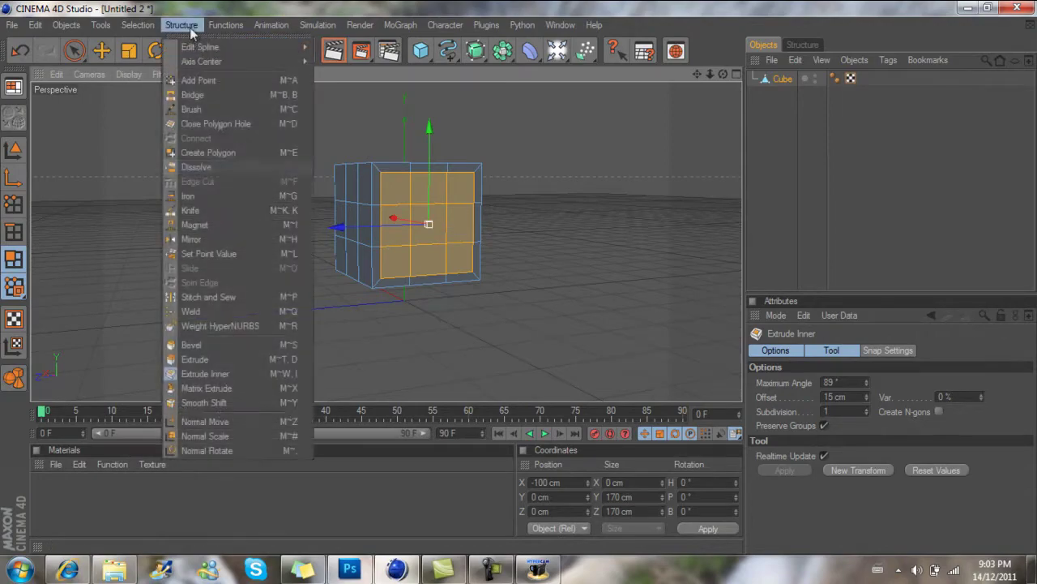
pyautogui.click(243, 359)
pyautogui.moveTo(516, 282); pyautogui.dragTo(519, 277)
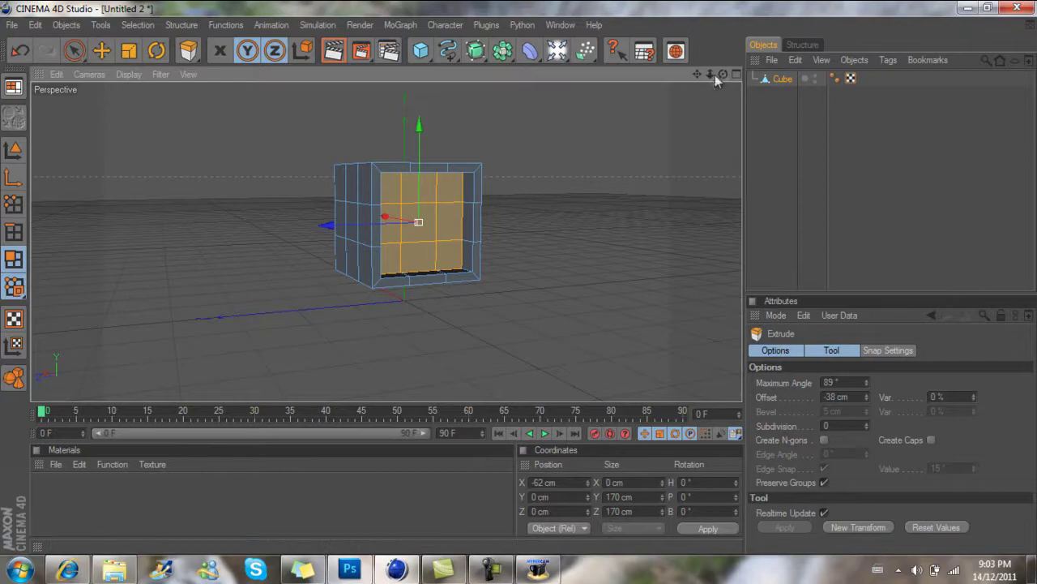
pyautogui.moveTo(720, 75); pyautogui.dragTo(537, 275)
pyautogui.click(179, 23)
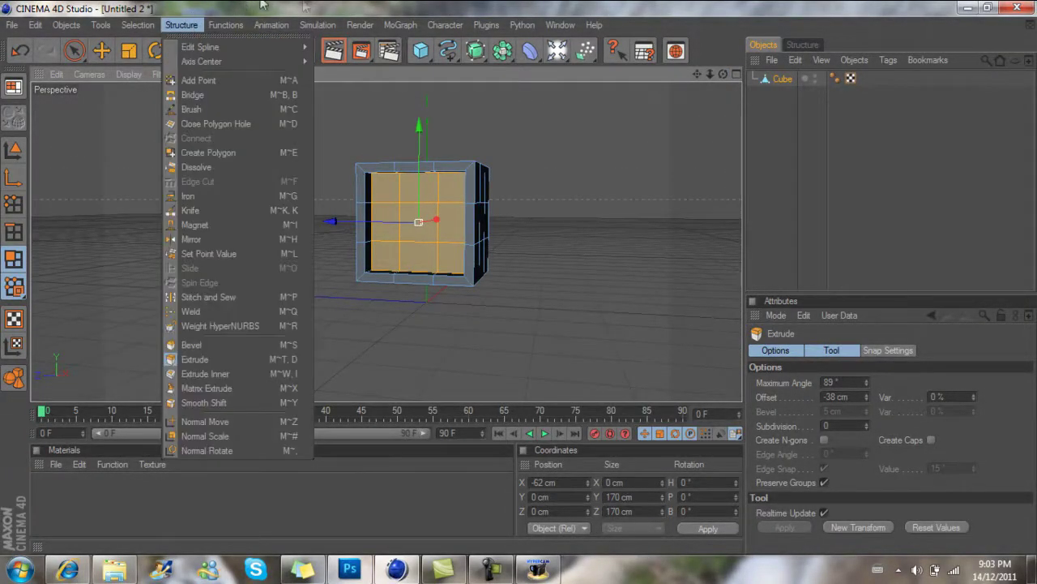
pyautogui.click(262, 3)
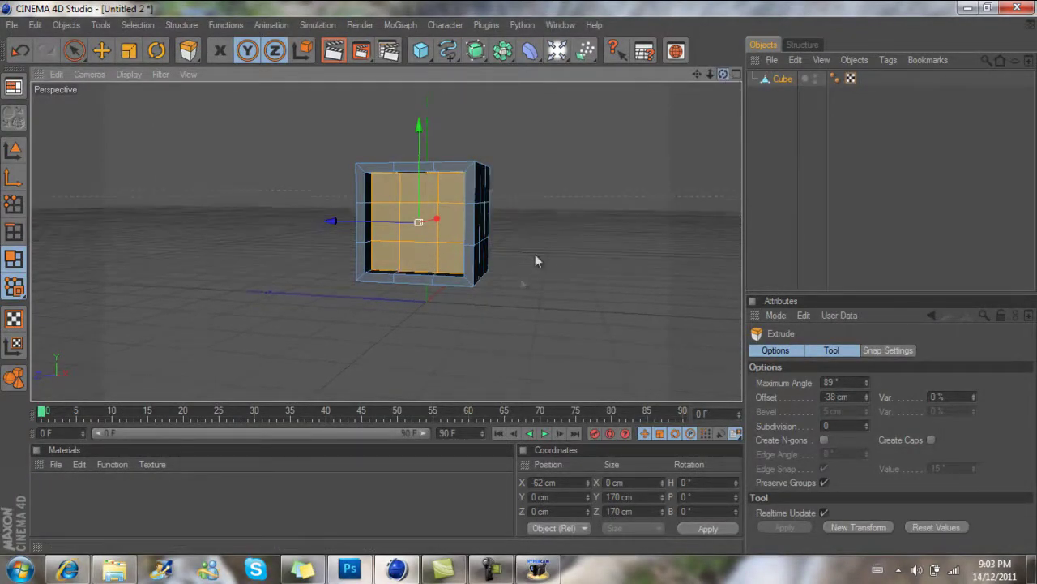
pyautogui.keyDown('alt'); pyautogui.moveTo(535, 254); pyautogui.dragTo(527, 281); pyautogui.keyUp('alt')
# Create a new material and set its colour to pure red (R 255, G 0, B 0).
pyautogui.doubleClick(64, 498)
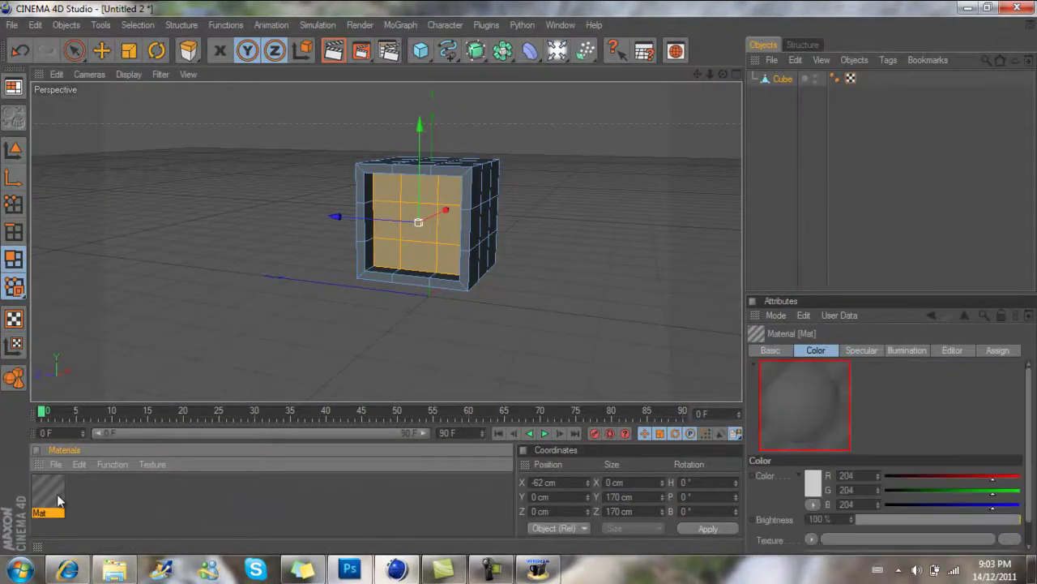
pyautogui.moveTo(51, 496); pyautogui.dragTo(346, 205)
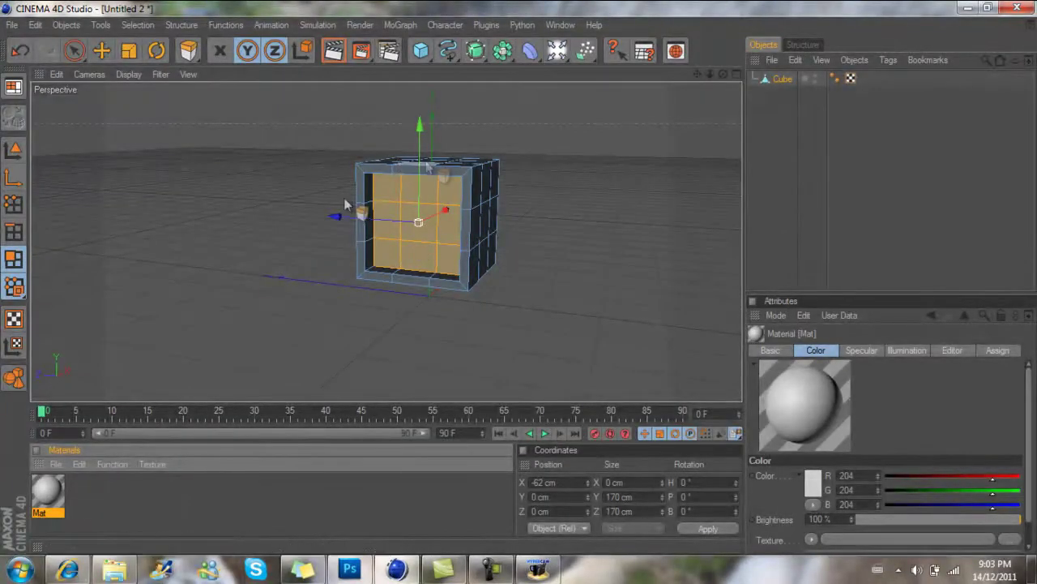
pyautogui.doubleClick(57, 499)
pyautogui.click(398, 157)
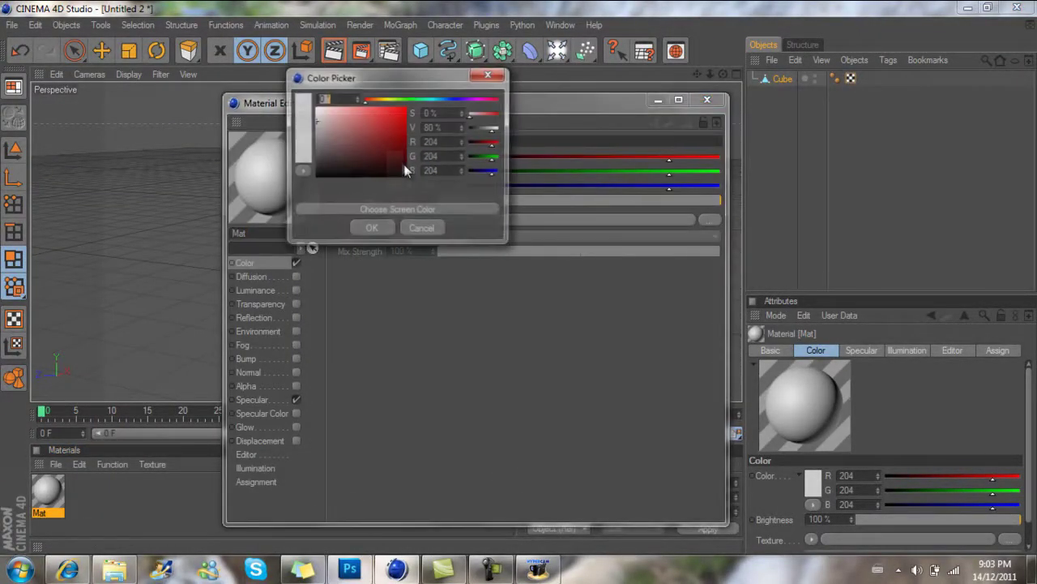
pyautogui.moveTo(405, 166); pyautogui.dragTo(489, 79)
pyautogui.click(370, 229)
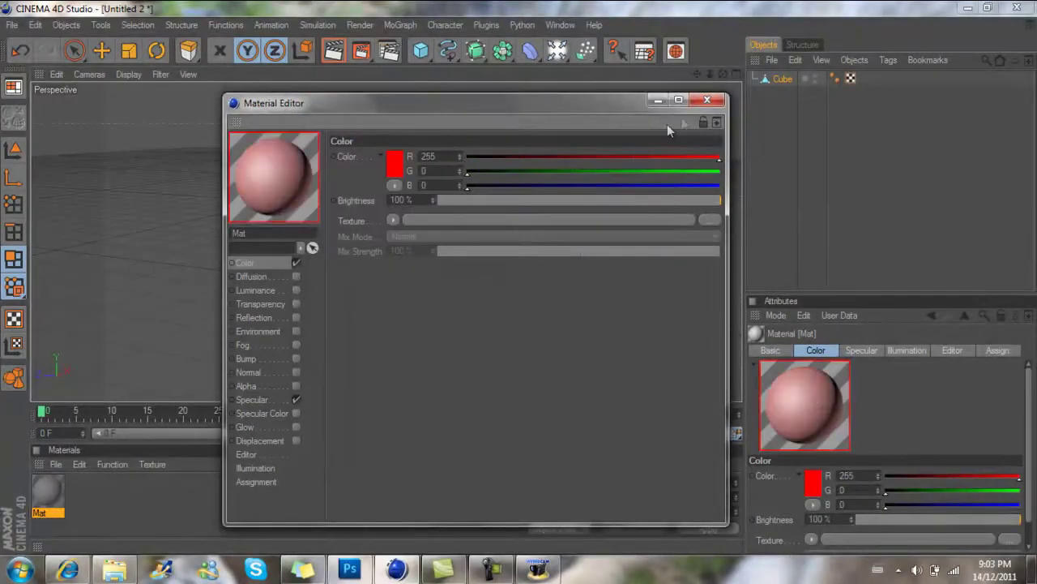
pyautogui.click(707, 99)
# Apply the red material to the selected polygons at the back of the recess and deselect the cube.
pyautogui.moveTo(385, 240); pyautogui.dragTo(387, 243)
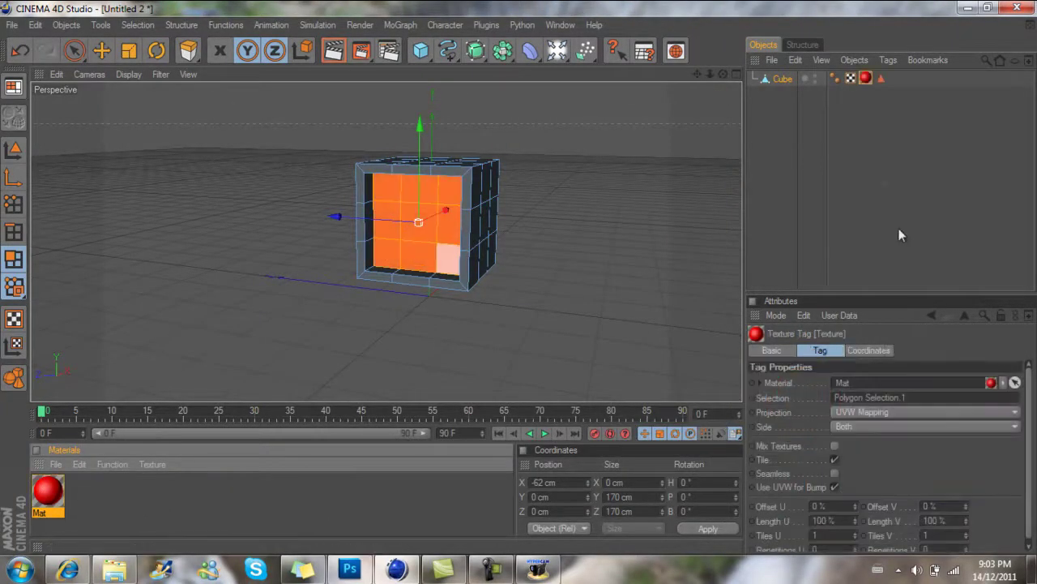
pyautogui.click(857, 171)
pyautogui.moveTo(519, 279)
pyautogui.keyDown('alt'); pyautogui.mouseDown()
pyautogui.moveTo(487, 312)
pyautogui.moveTo(519, 279)
pyautogui.moveTo(523, 138)
pyautogui.moveTo(524, 283)
pyautogui.moveTo(513, 279)
pyautogui.moveTo(522, 276)
pyautogui.mouseUp(); pyautogui.keyUp('alt')
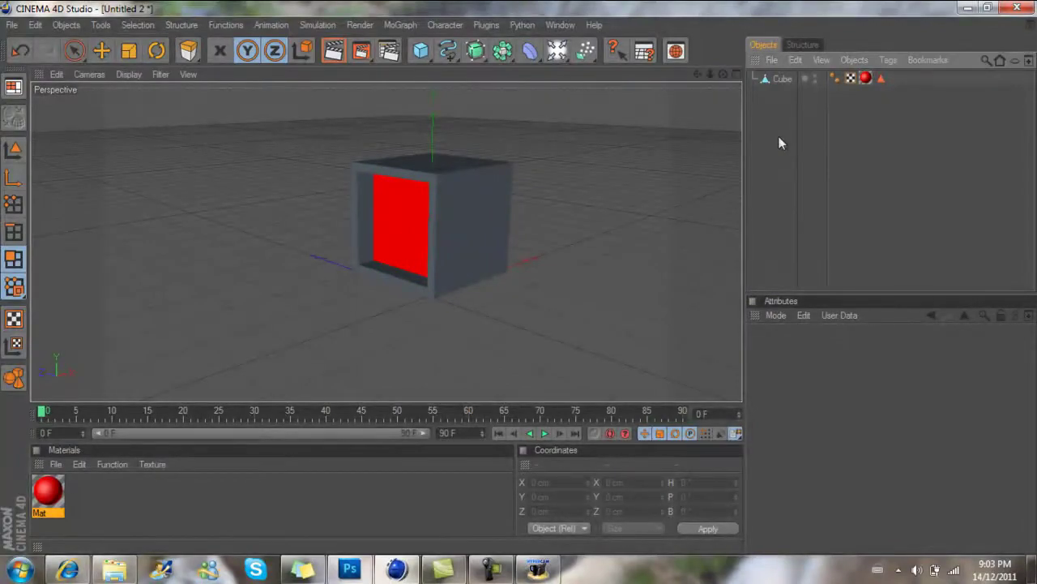
# Reselect the cube and select the centre polygon of the side next to the recess.
pyautogui.click(783, 79)
pyautogui.press('d')
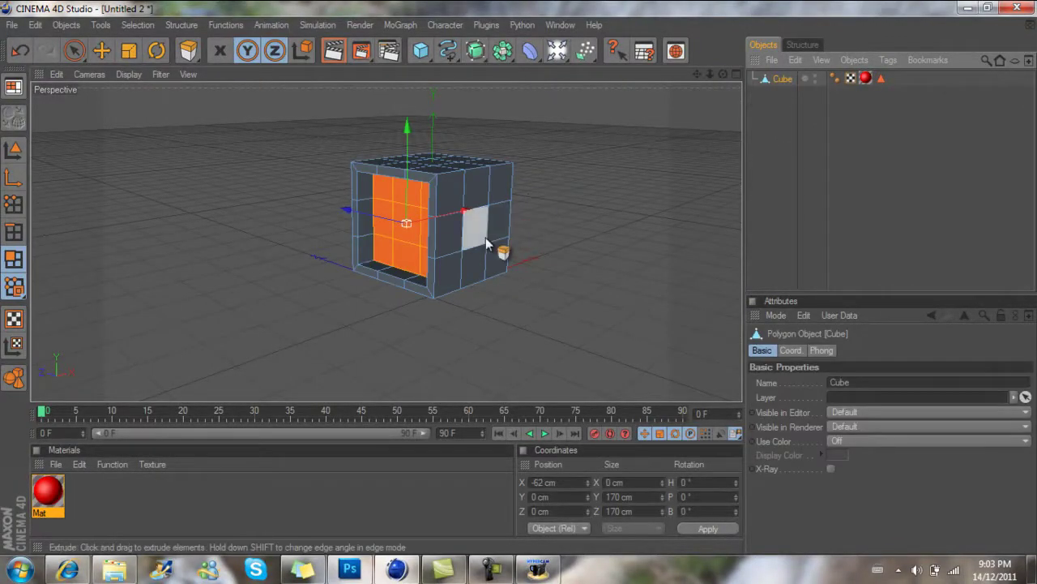
pyautogui.click(476, 229)
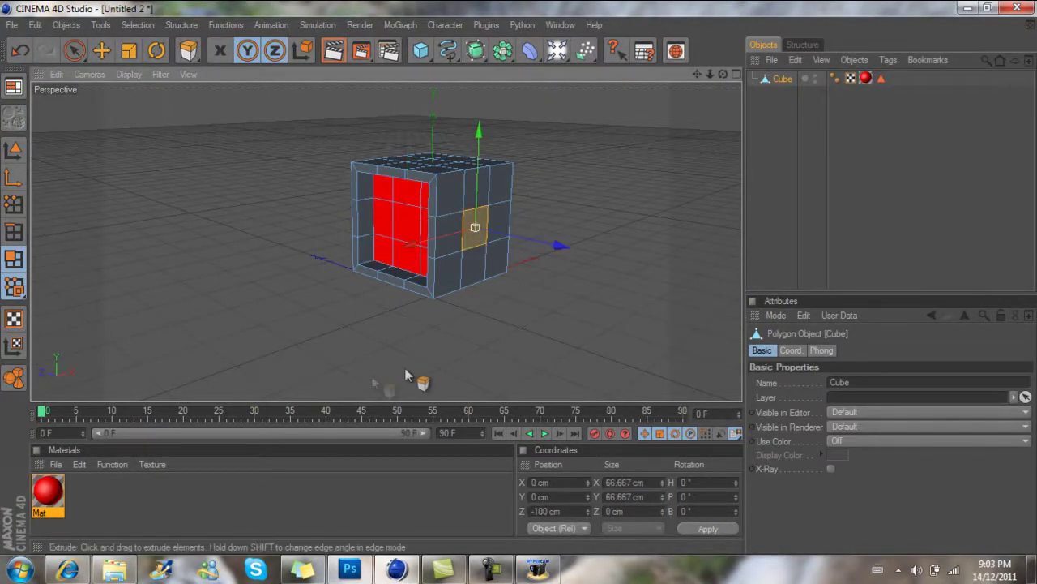
# Create a second material in the default light grey, apply it to the selected centre polygon and deselect the cube.
pyautogui.doubleClick(109, 504)
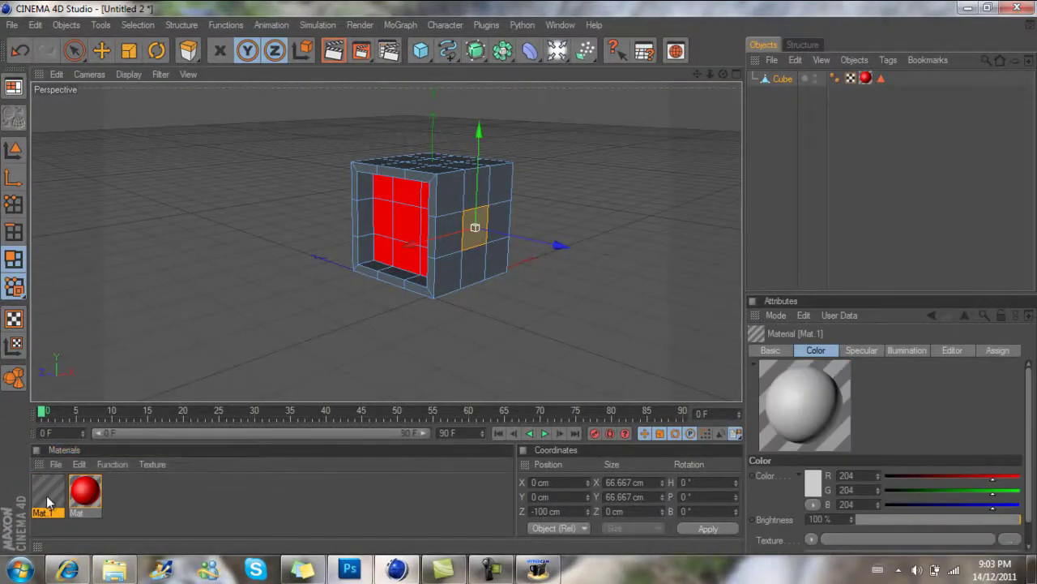
pyautogui.doubleClick(48, 492)
pyautogui.click(69, 448)
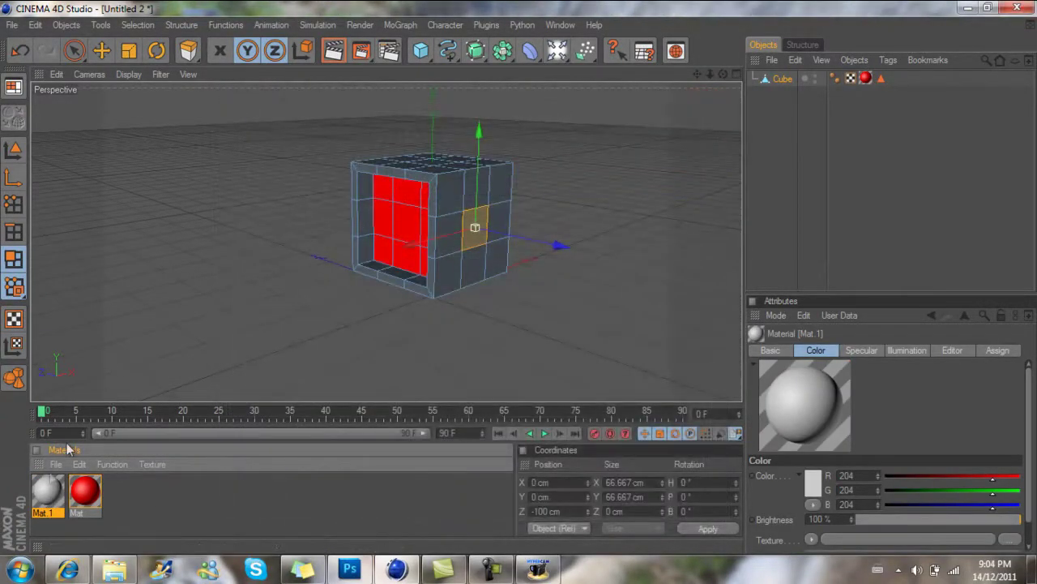
pyautogui.moveTo(468, 243); pyautogui.dragTo(470, 240)
pyautogui.click(767, 164)
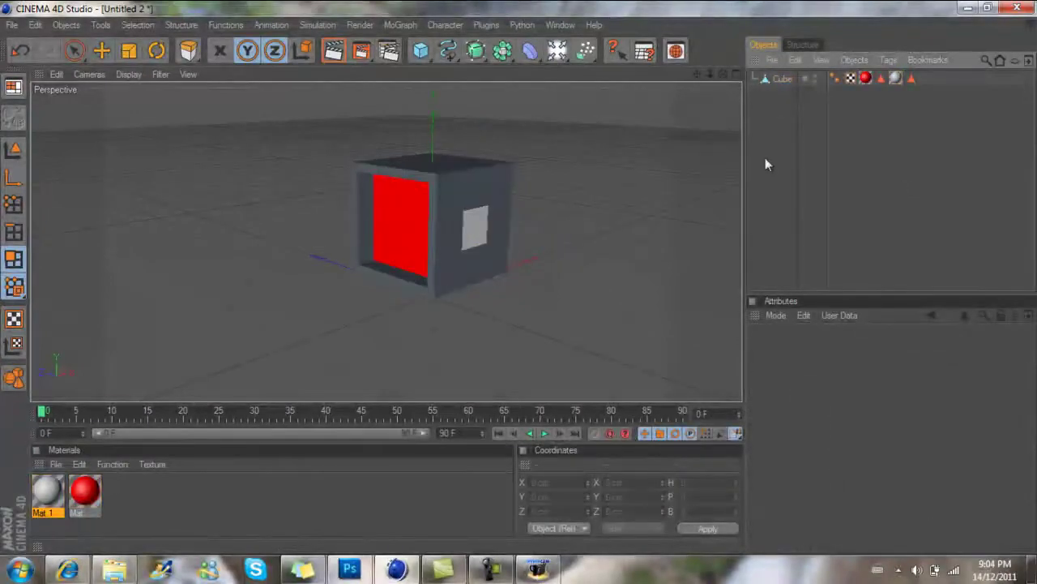
# Render the current view to check the red and light grey materials on the cube.
pyautogui.moveTo(723, 74); pyautogui.dragTo(517, 277)
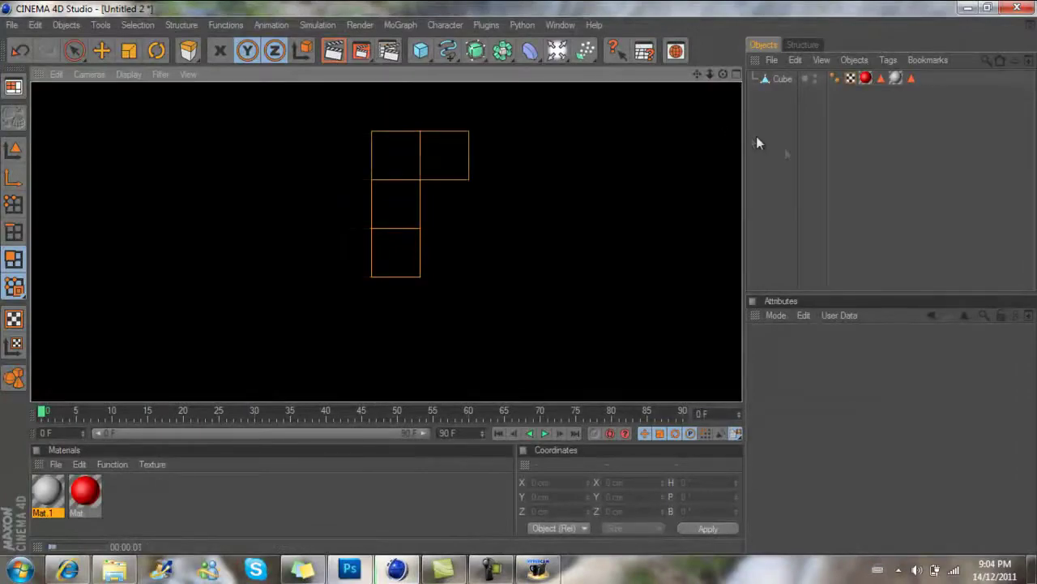
pyautogui.click(756, 136)
pyautogui.moveTo(722, 74); pyautogui.dragTo(519, 275)
# Reselect the cube and select the centre polygon of the red recessed face.
pyautogui.click(782, 78)
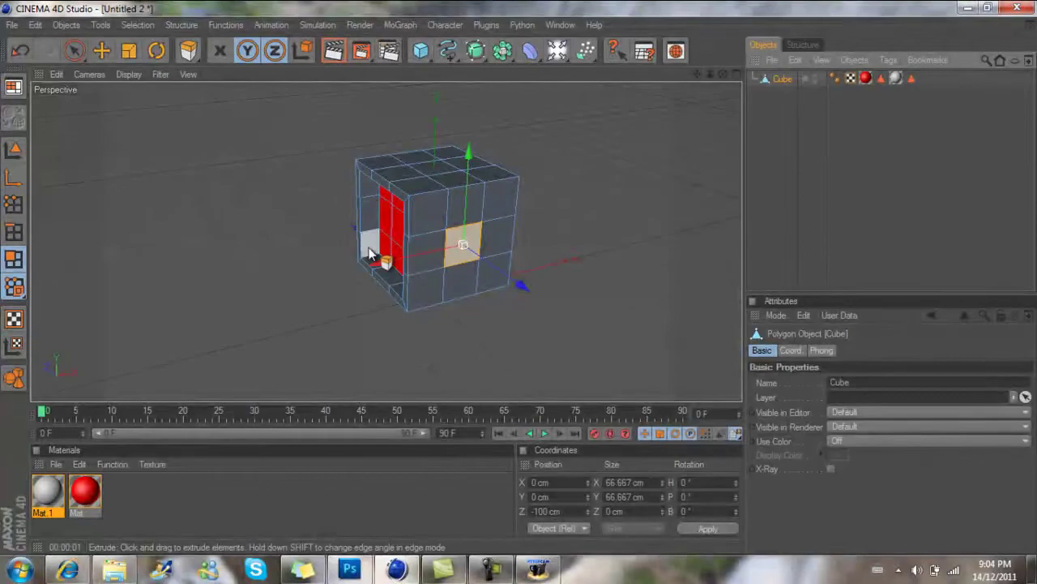
pyautogui.click(182, 25)
pyautogui.moveTo(227, 25)
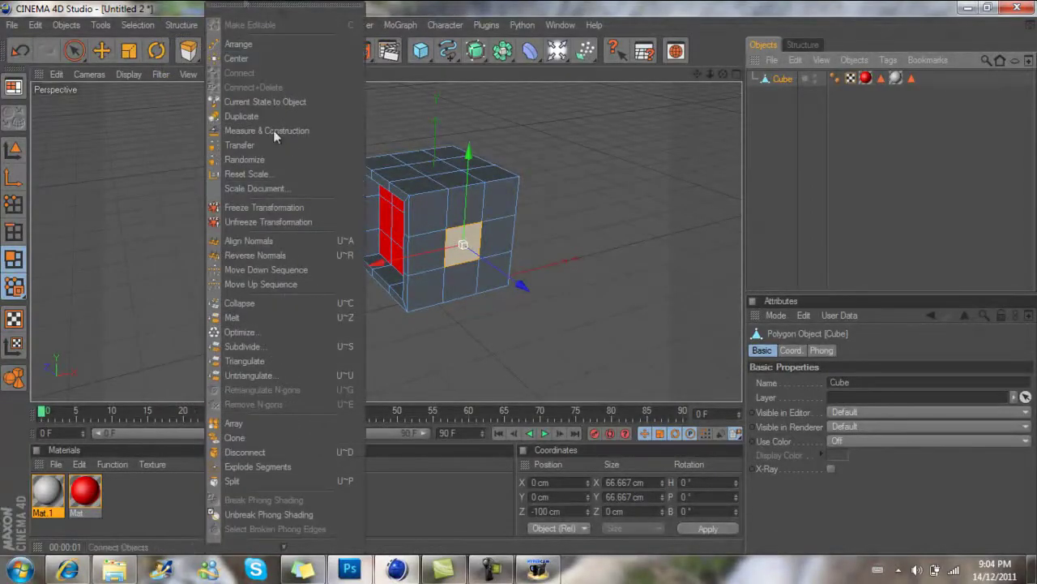
pyautogui.click(254, 6)
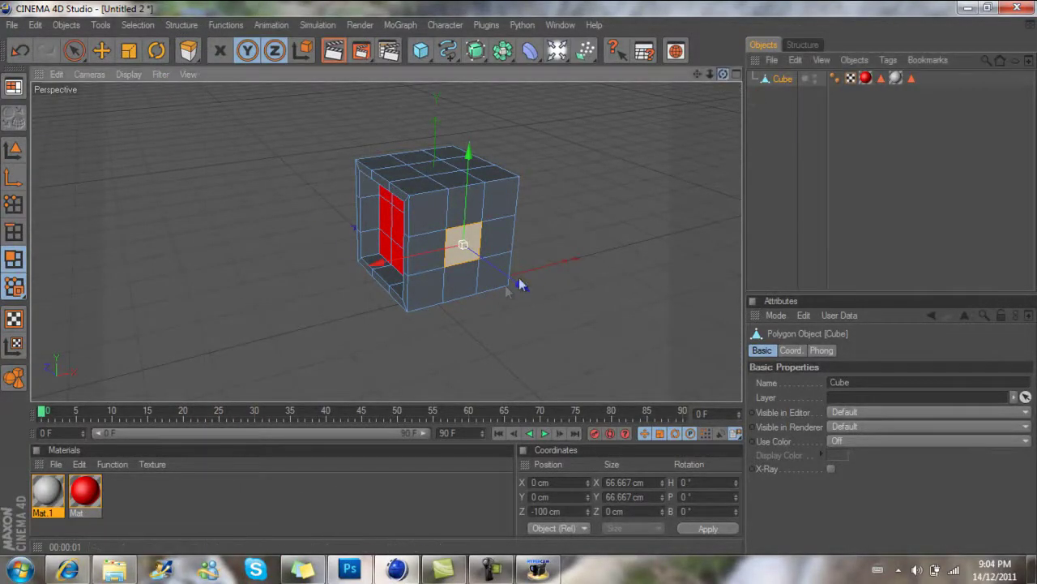
pyautogui.keyDown('alt'); pyautogui.moveTo(519, 284); pyautogui.dragTo(459, 256); pyautogui.keyUp('alt')
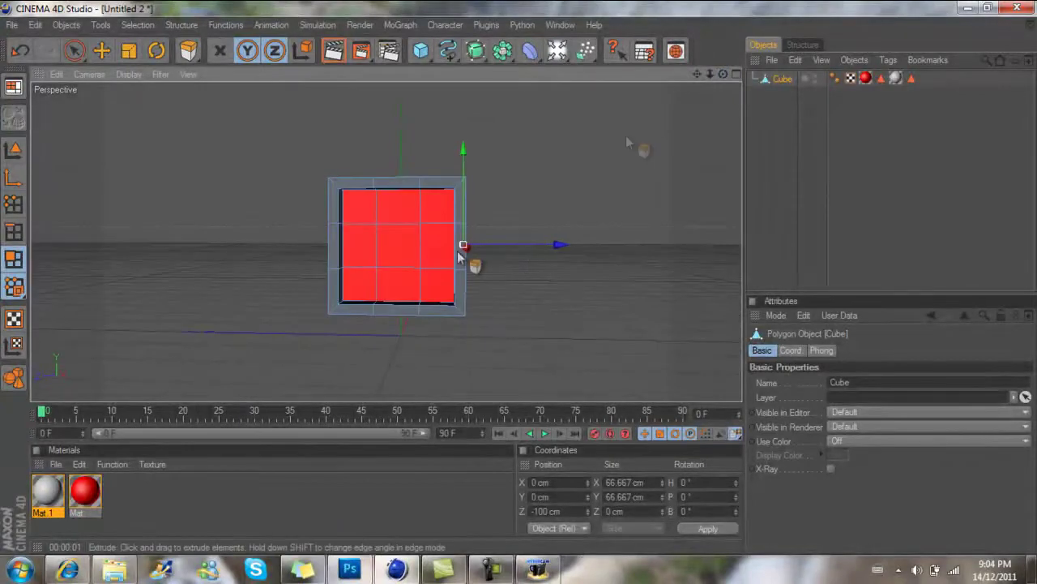
pyautogui.click(397, 245)
pyautogui.moveTo(724, 74); pyautogui.dragTo(632, 239)
# Try a Matrix Extrude on the red face's centre polygon with 8 steps and a Z move of about 50.15 cm.
pyautogui.click(180, 25)
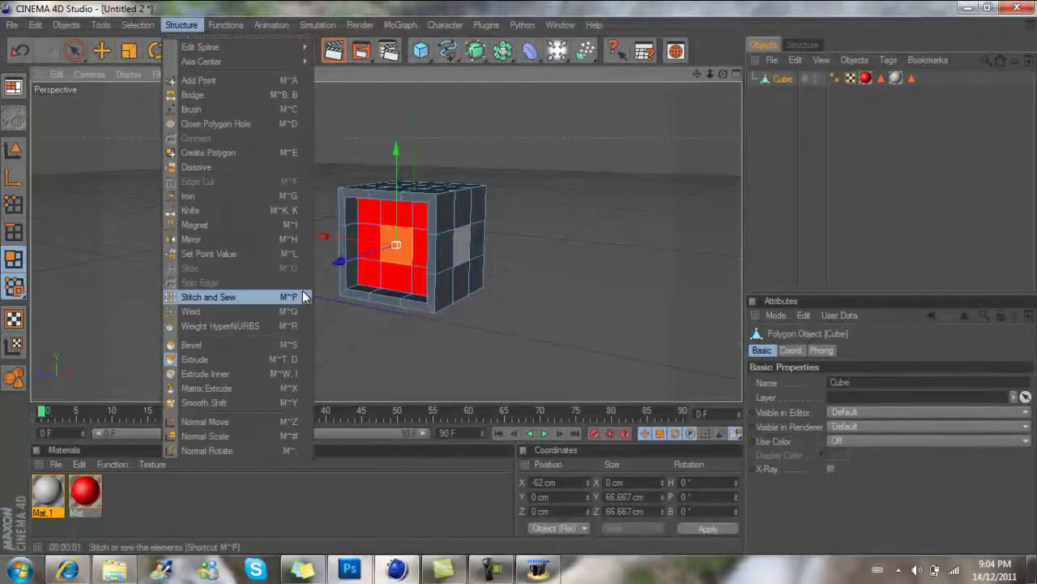
pyautogui.click(245, 387)
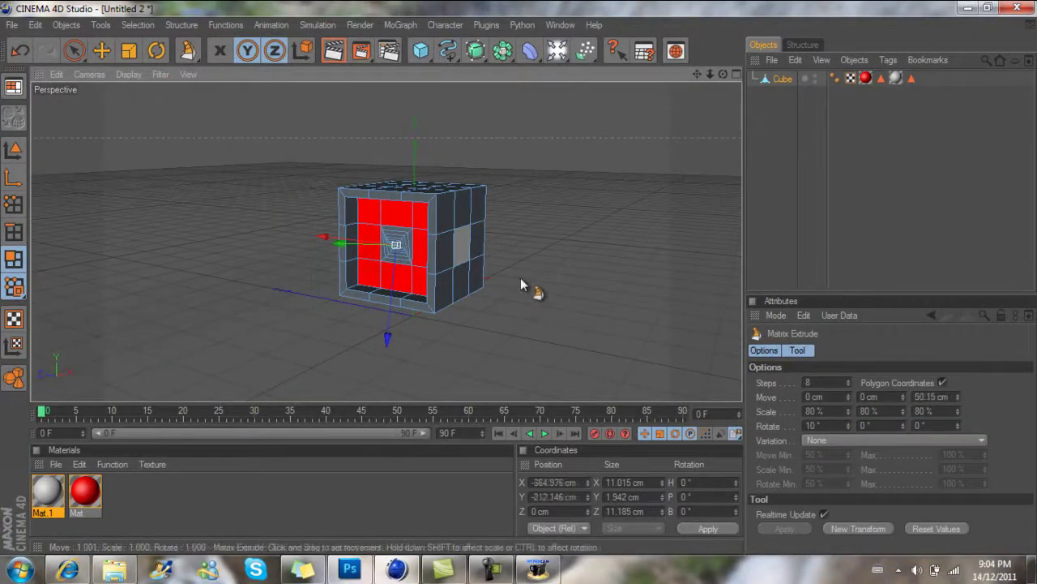
pyautogui.moveTo(521, 277)
pyautogui.mouseDown()
pyautogui.moveTo(510, 286)
pyautogui.moveTo(526, 284)
pyautogui.moveTo(520, 278)
pyautogui.mouseUp()
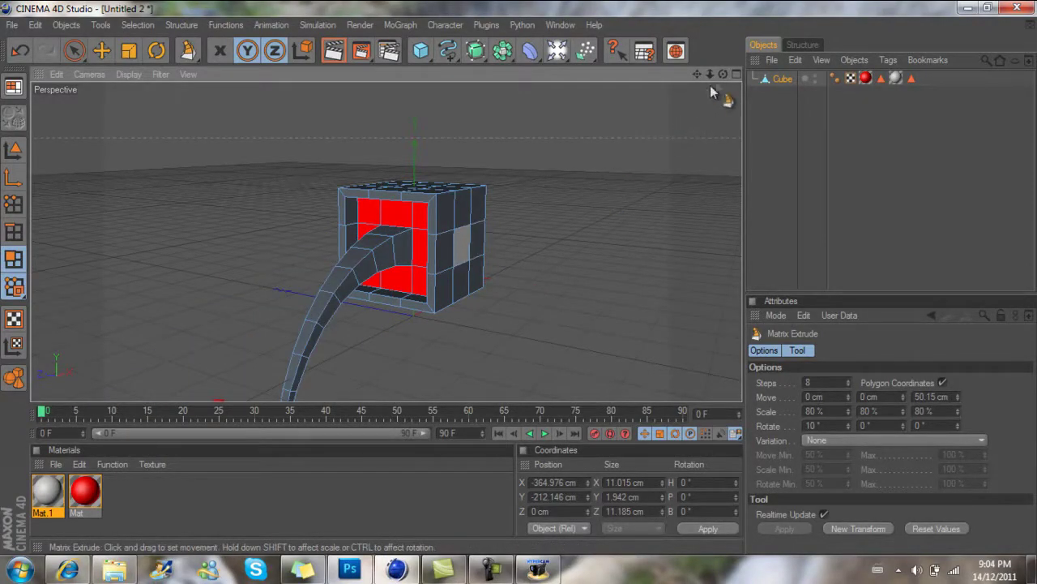
pyautogui.moveTo(723, 73); pyautogui.dragTo(502, 284)
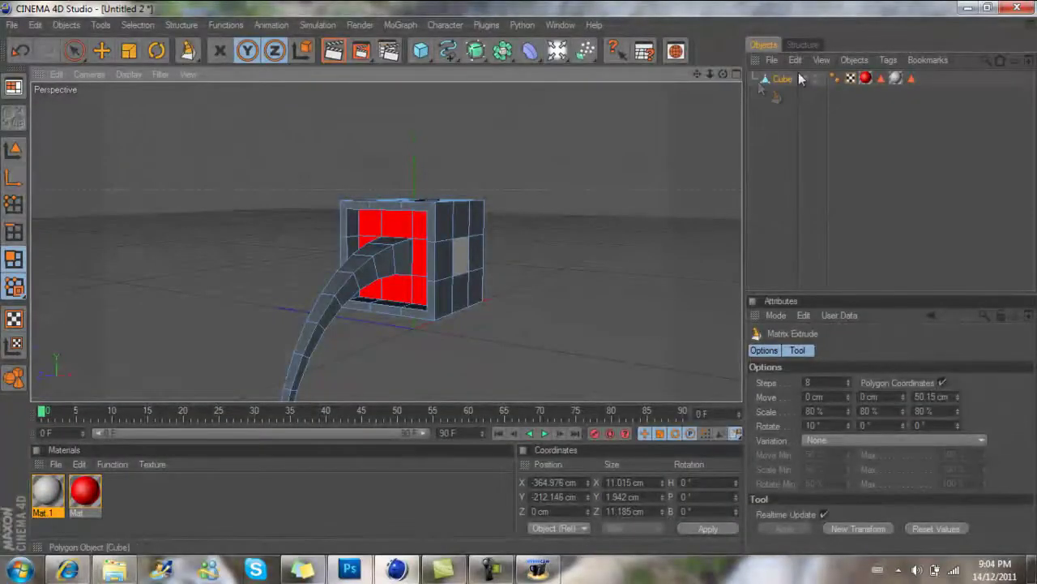
pyautogui.moveTo(701, 73); pyautogui.dragTo(499, 273)
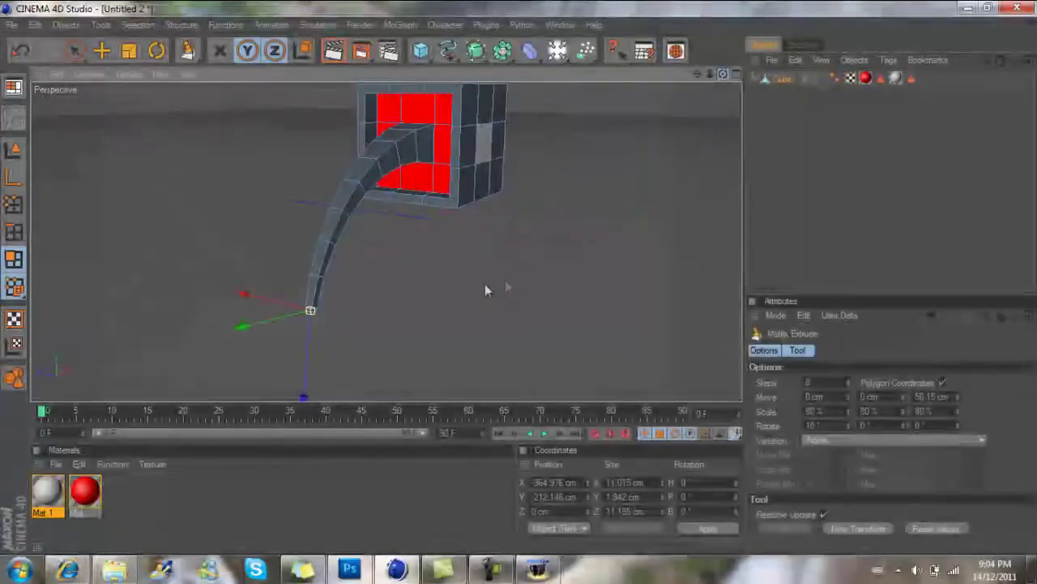
pyautogui.moveTo(485, 289); pyautogui.dragTo(1018, 516)
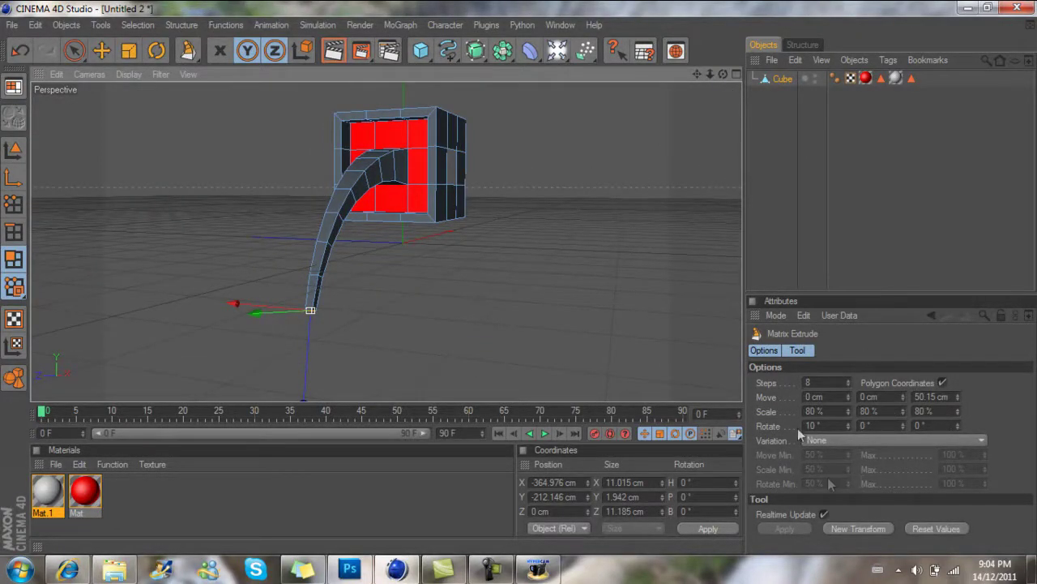
pyautogui.moveTo(723, 75); pyautogui.dragTo(527, 287)
# Undo the matrix extrude and repeat it on the red face's centre polygon with 8 steps and a Z move of about 44.4 cm.
pyautogui.hotkey('ctrl', 'z')
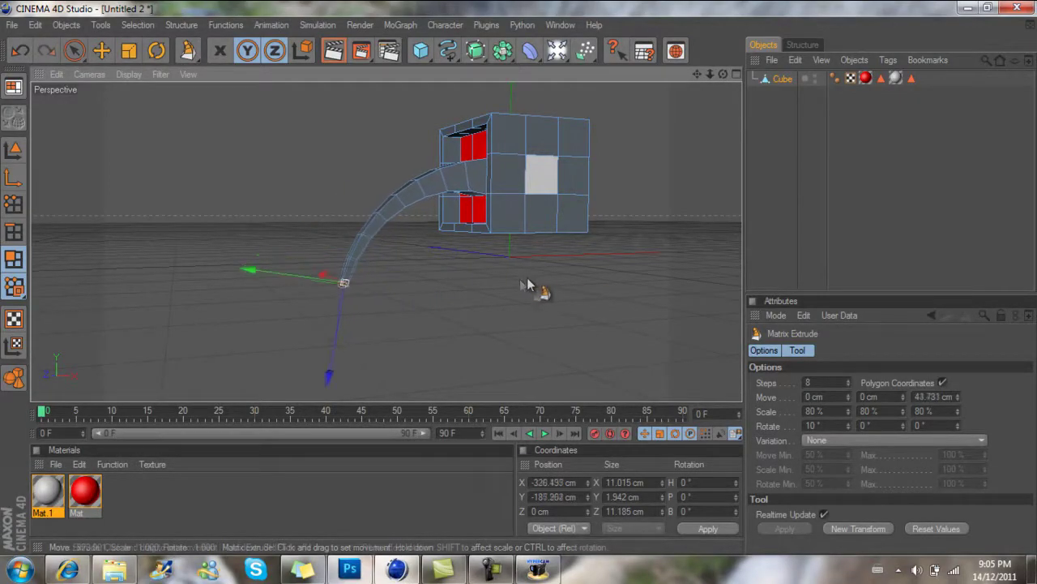
pyautogui.click(768, 121)
pyautogui.scroll(2, 634, 163)
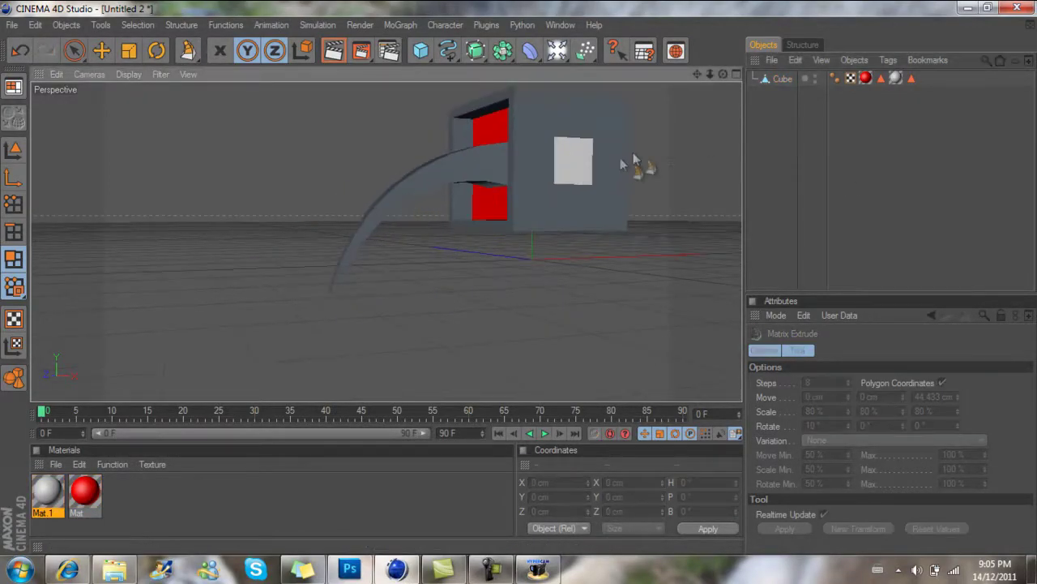
pyautogui.click(776, 81)
pyautogui.moveTo(512, 283)
pyautogui.keyDown('alt'); pyautogui.mouseDown()
pyautogui.moveTo(503, 268)
pyautogui.moveTo(515, 289)
pyautogui.moveTo(539, 275)
pyautogui.moveTo(524, 289)
pyautogui.mouseUp(); pyautogui.keyUp('alt')
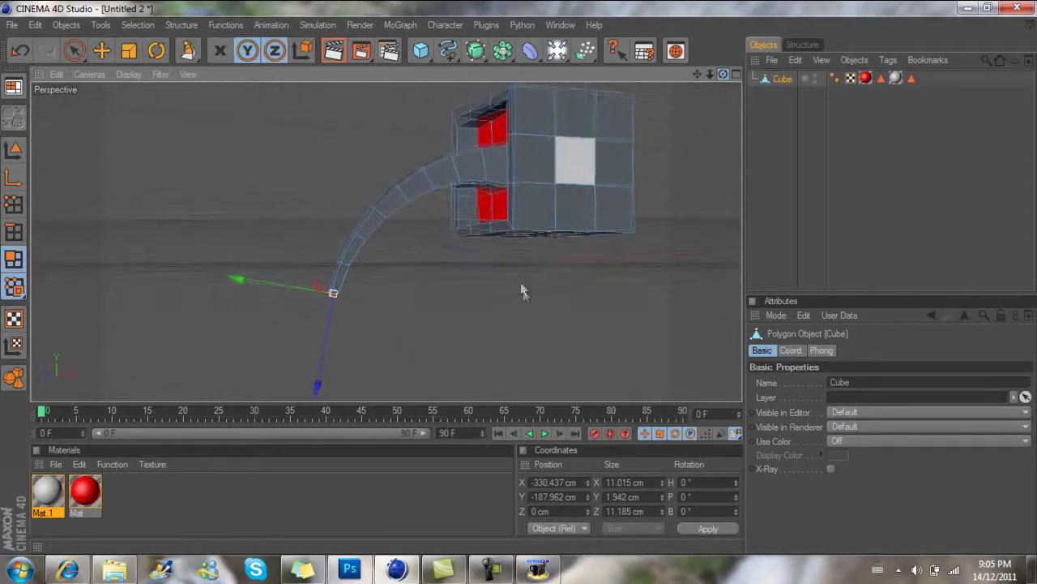
pyautogui.click(485, 166)
pyautogui.moveTo(381, 212)
pyautogui.mouseDown()
pyautogui.moveTo(424, 204)
pyautogui.moveTo(456, 180)
pyautogui.moveTo(391, 209)
pyautogui.mouseUp()
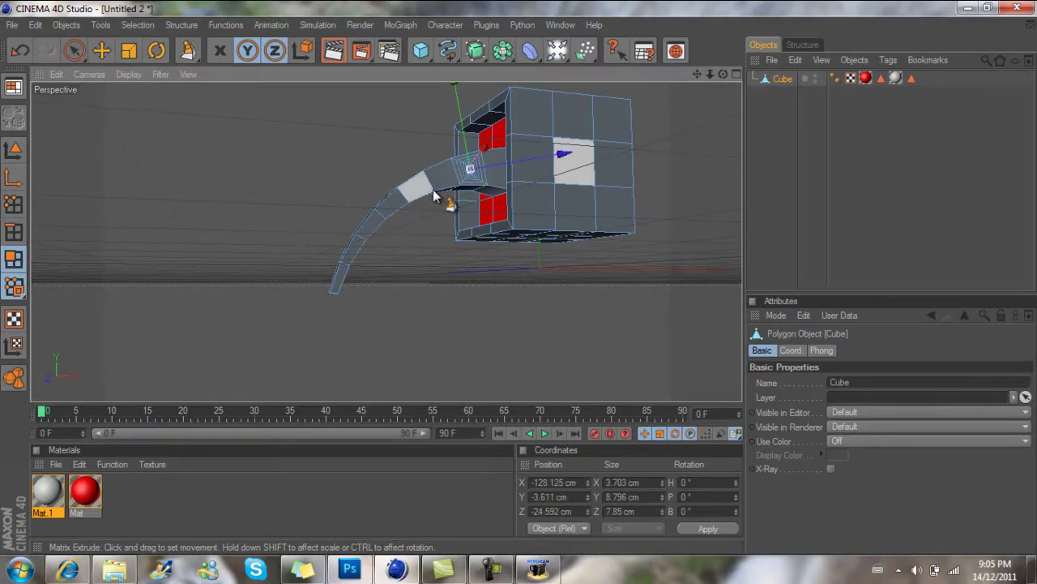
pyautogui.hotkey('ctrl', 'z')
# Add every second side polygon along the curved horn to the Live Selection and apply the red material to them.
pyautogui.click(140, 25)
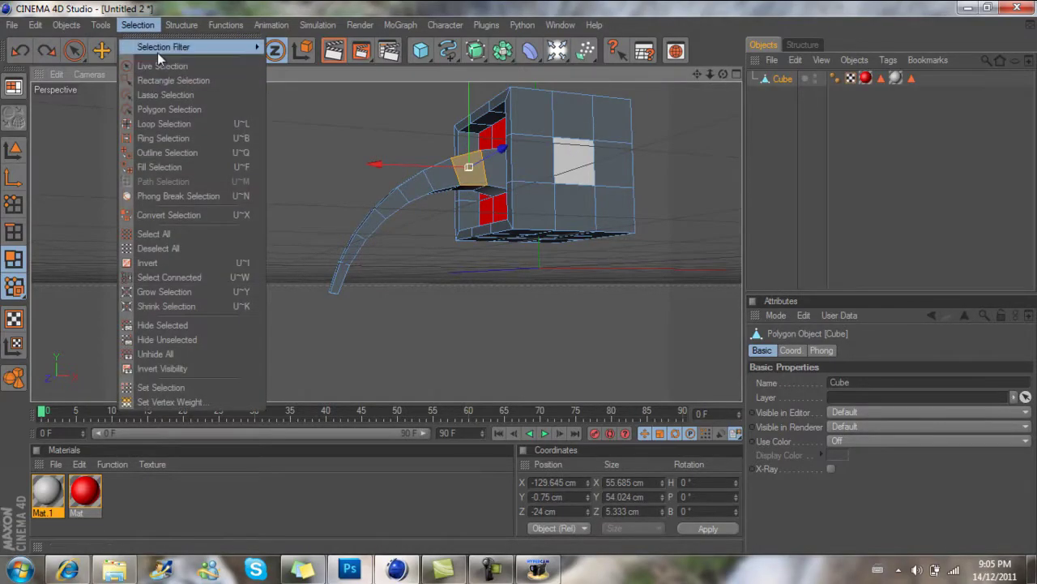
pyautogui.click(162, 65)
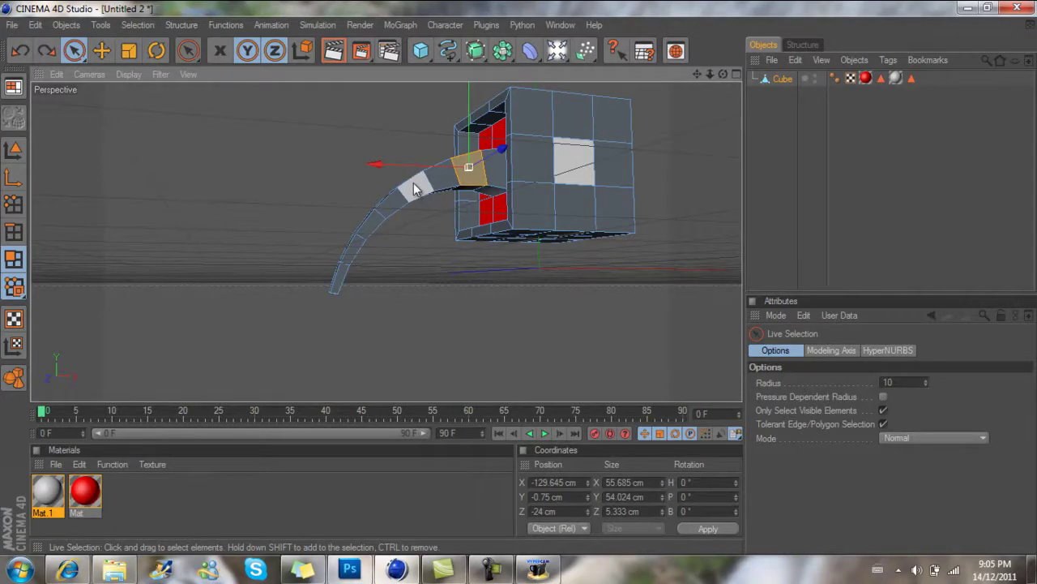
pyautogui.keyDown('shift'); pyautogui.click(414, 188); pyautogui.keyUp('shift')
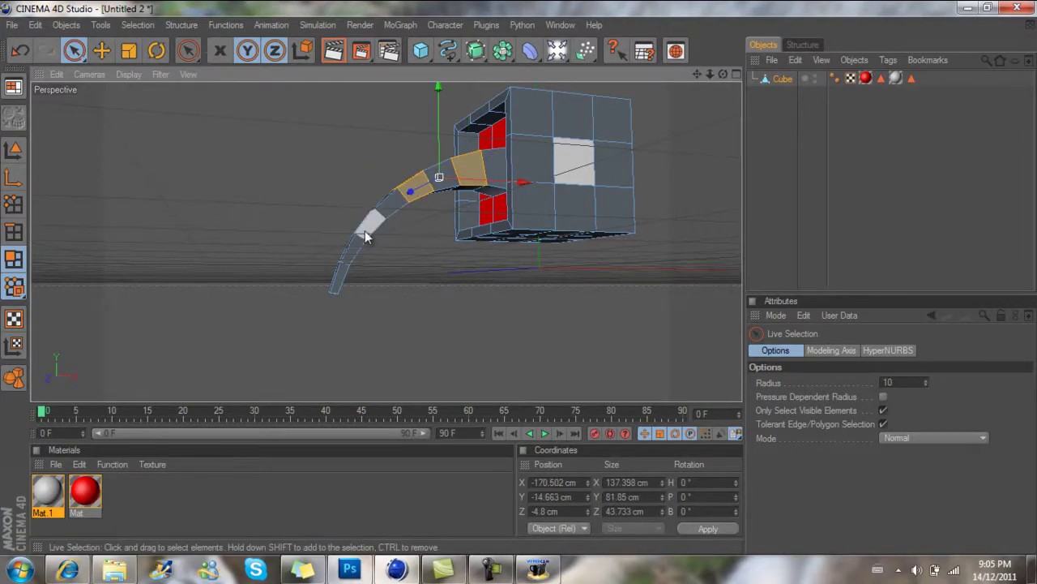
pyautogui.keyDown('shift'); pyautogui.click(364, 230); pyautogui.keyUp('shift')
pyautogui.keyDown('shift'); pyautogui.click(336, 280); pyautogui.keyUp('shift')
pyautogui.moveTo(105, 490); pyautogui.dragTo(350, 274)
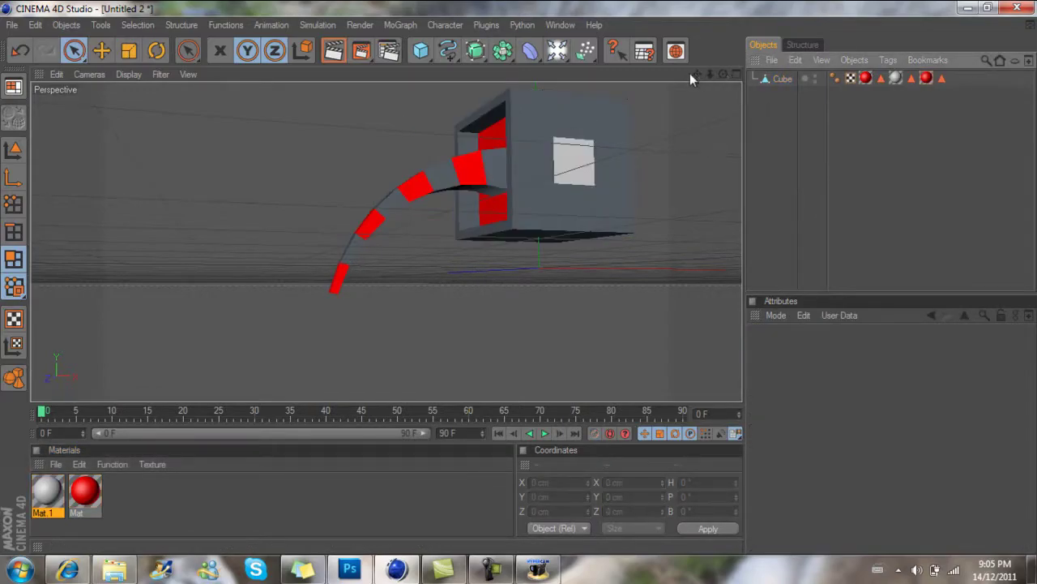
# Undo the red stripes, the horn's polygon selection and the matrix extrude, and deselect the cube.
pyautogui.moveTo(519, 273)
pyautogui.keyDown('alt'); pyautogui.mouseDown()
pyautogui.moveTo(507, 278)
pyautogui.moveTo(513, 295)
pyautogui.moveTo(505, 276)
pyautogui.moveTo(556, 292)
pyautogui.moveTo(537, 297)
pyautogui.moveTo(524, 276)
pyautogui.mouseUp(); pyautogui.keyUp('alt')
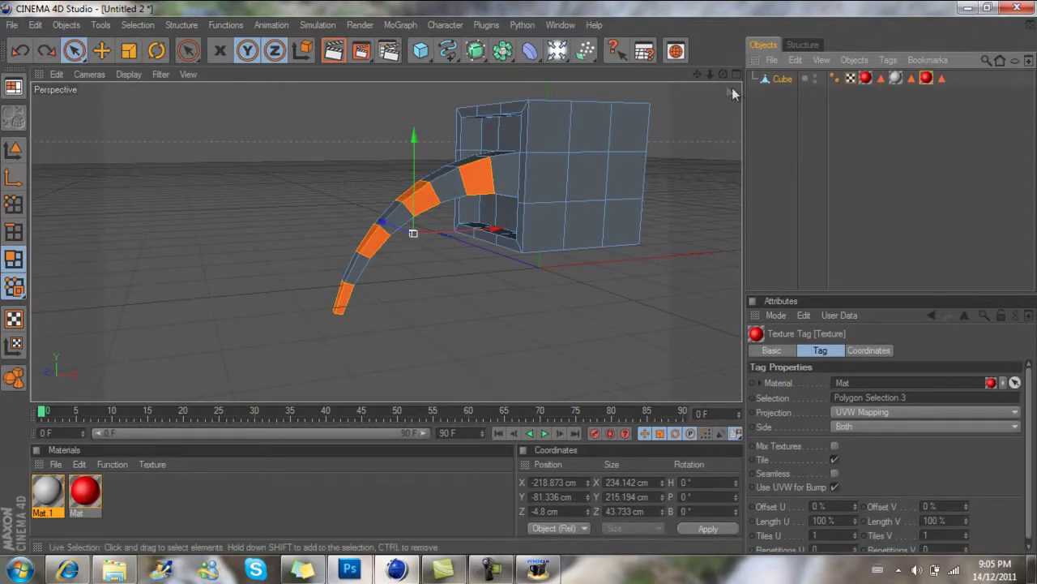
pyautogui.keyDown('alt'); pyautogui.moveTo(519, 276); pyautogui.dragTo(567, 276); pyautogui.keyUp('alt')
pyautogui.click(769, 81)
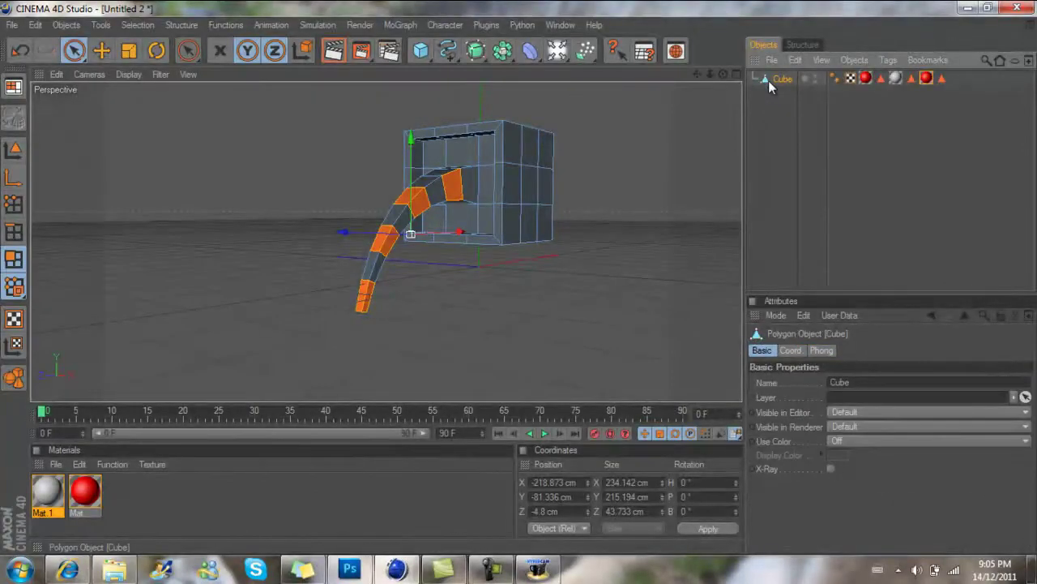
pyautogui.hotkey('ctrl', 'z')
pyautogui.hotkey('ctrl', 'z')
pyautogui.hotkey('ctrl', 'z')
pyautogui.hotkey('ctrl', 'z')
pyautogui.click(815, 232)
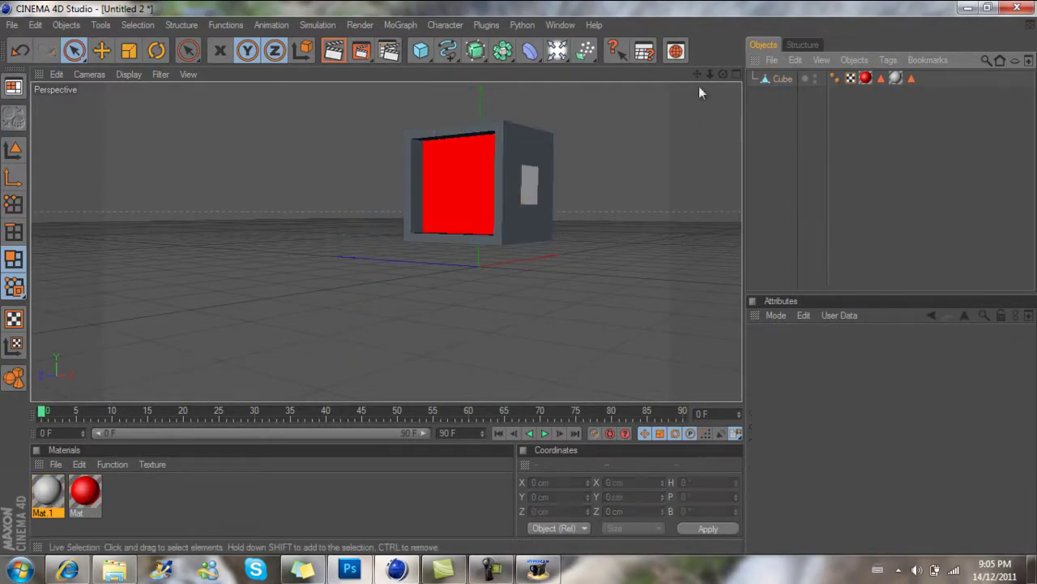
pyautogui.keyDown('alt'); pyautogui.moveTo(559, 239); pyautogui.dragTo(518, 279); pyautogui.keyUp('alt')
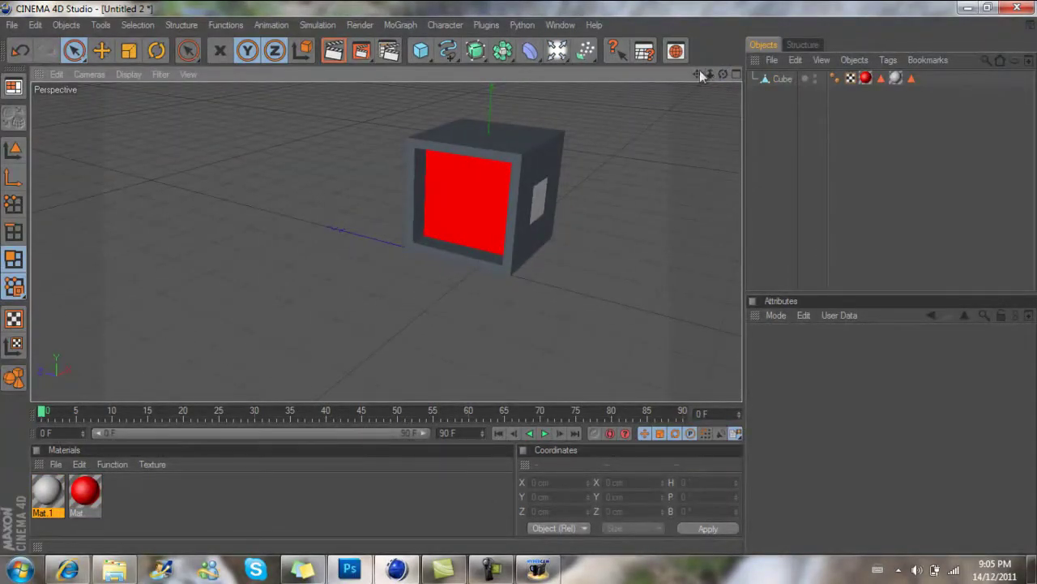
pyautogui.moveTo(698, 73); pyautogui.dragTo(522, 265)
pyautogui.moveTo(724, 75); pyautogui.dragTo(518, 277)
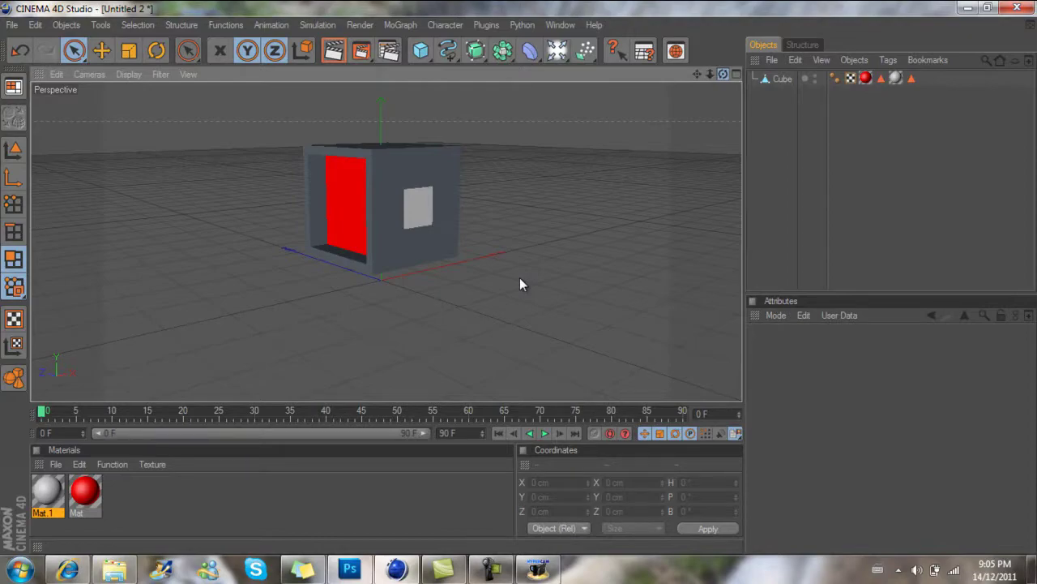
pyautogui.moveTo(517, 277)
pyautogui.keyDown('alt'); pyautogui.mouseDown()
pyautogui.moveTo(509, 332)
pyautogui.moveTo(527, 278)
pyautogui.moveTo(498, 339)
pyautogui.moveTo(534, 283)
pyautogui.moveTo(520, 284)
pyautogui.moveTo(536, 280)
pyautogui.moveTo(511, 292)
pyautogui.moveTo(522, 276)
pyautogui.moveTo(514, 281)
pyautogui.moveTo(533, 278)
pyautogui.moveTo(513, 292)
pyautogui.moveTo(511, 281)
pyautogui.moveTo(557, 261)
pyautogui.moveTo(516, 279)
pyautogui.moveTo(520, 266)
pyautogui.moveTo(518, 278)
pyautogui.moveTo(540, 281)
pyautogui.moveTo(521, 284)
pyautogui.mouseUp(); pyautogui.keyUp('alt')
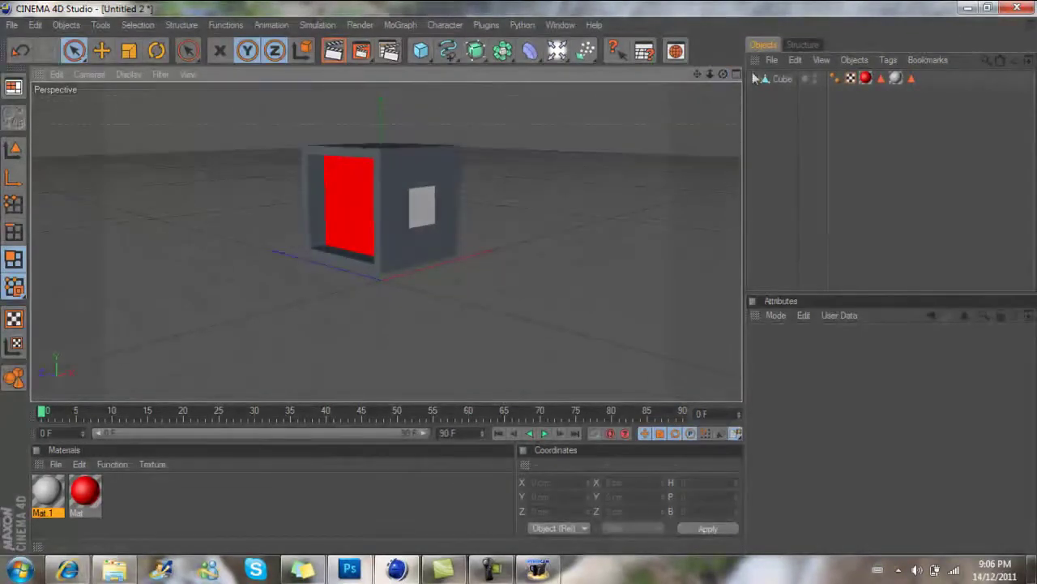
pyautogui.click(782, 79)
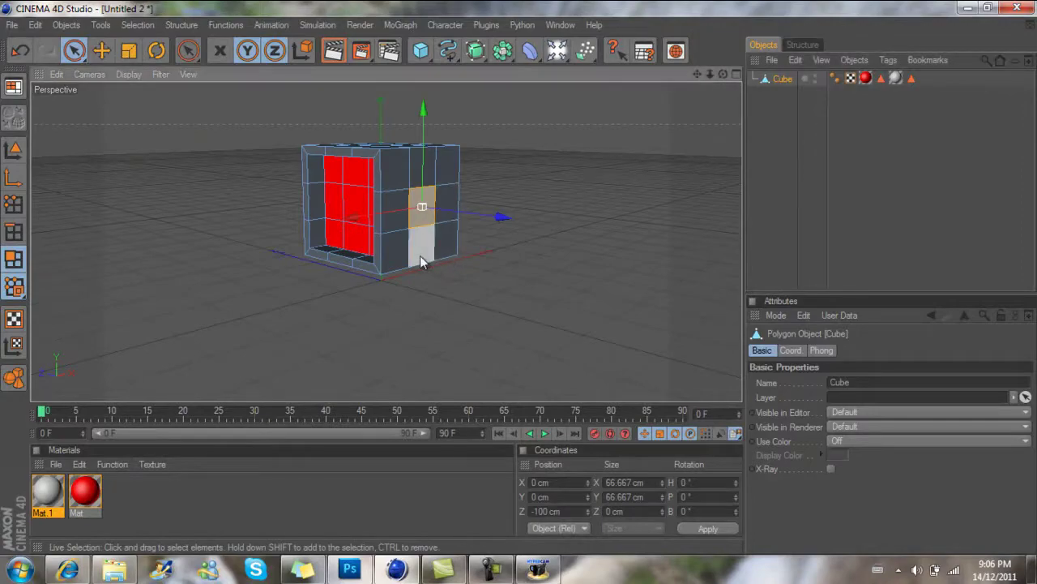
pyautogui.click(815, 193)
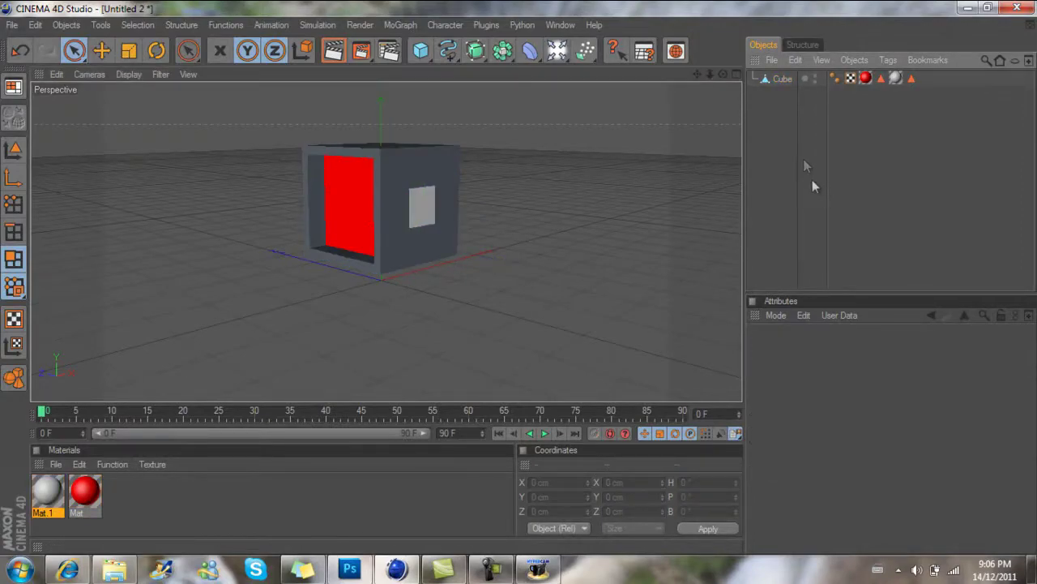
pyautogui.click(778, 81)
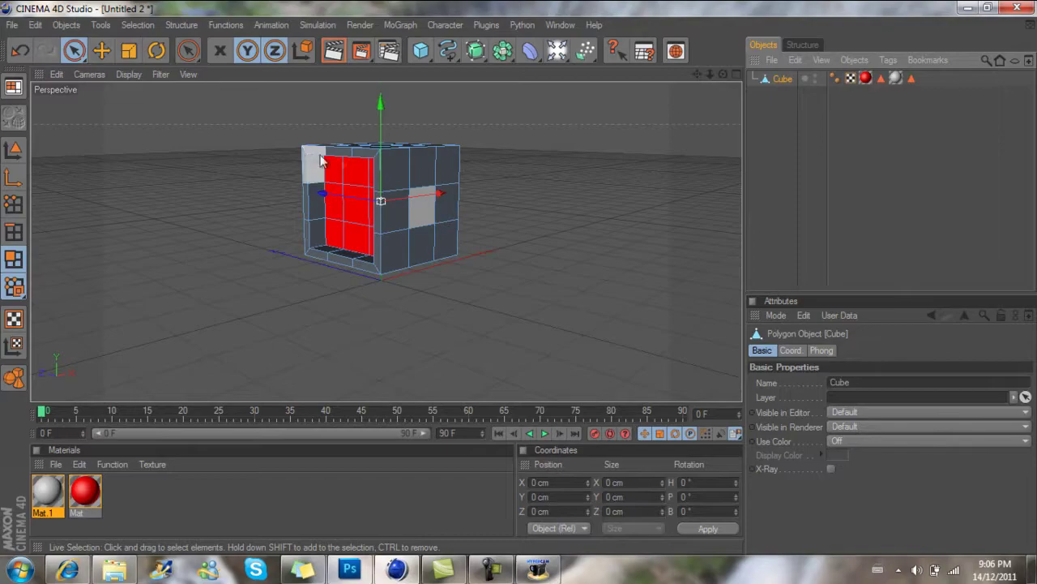
pyautogui.click(826, 153)
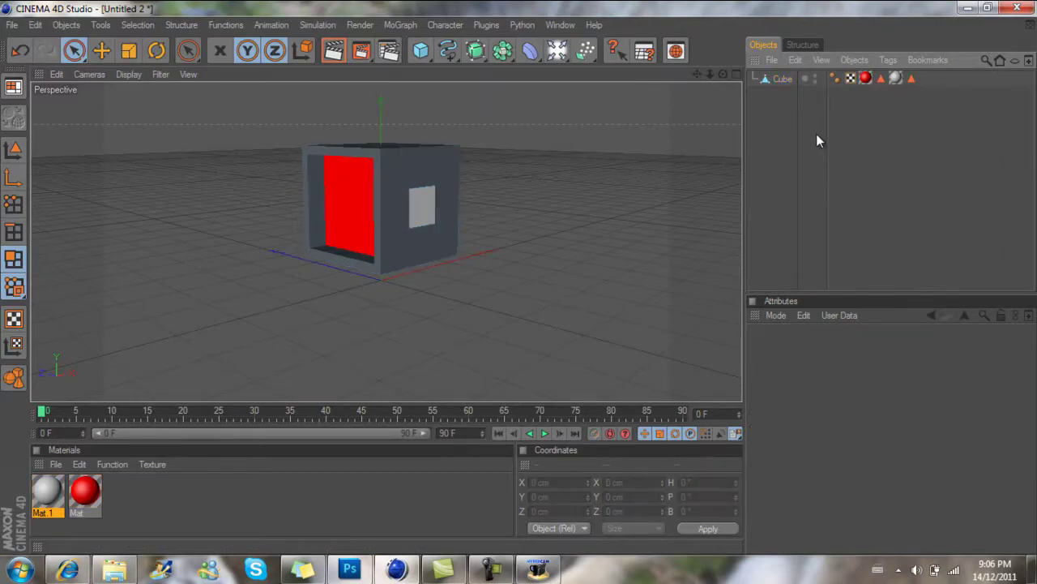
pyautogui.click(785, 80)
pyautogui.keyDown('shift'); pyautogui.click(411, 166); pyautogui.keyUp('shift')
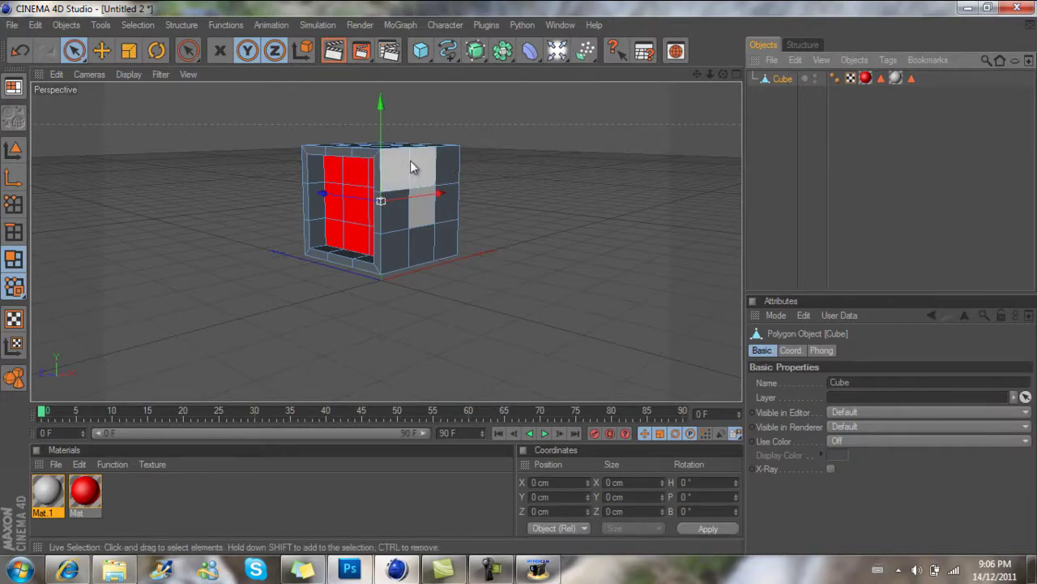